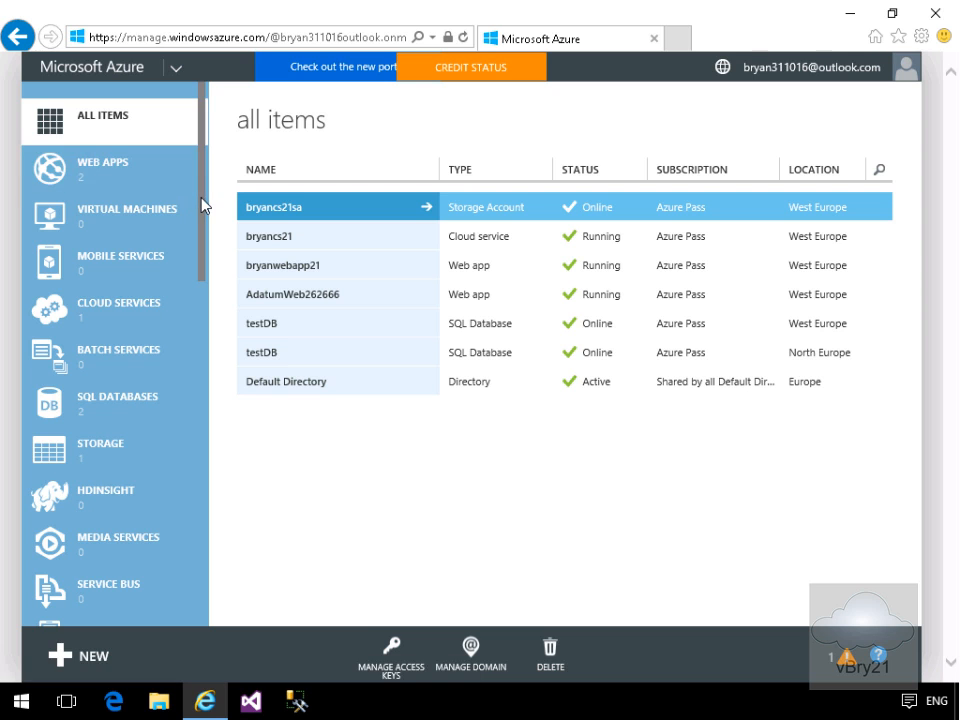
- Open Default Directory under Active Directory and display its Users list
left_click_drag(198, 205, 198, 557)
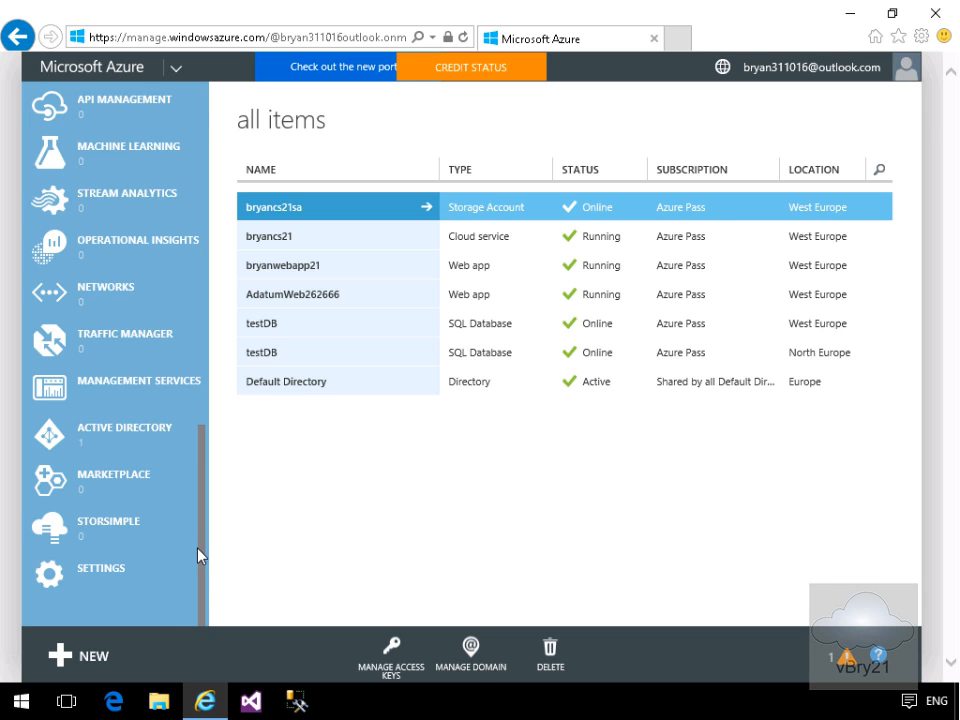
left_click(113, 436)
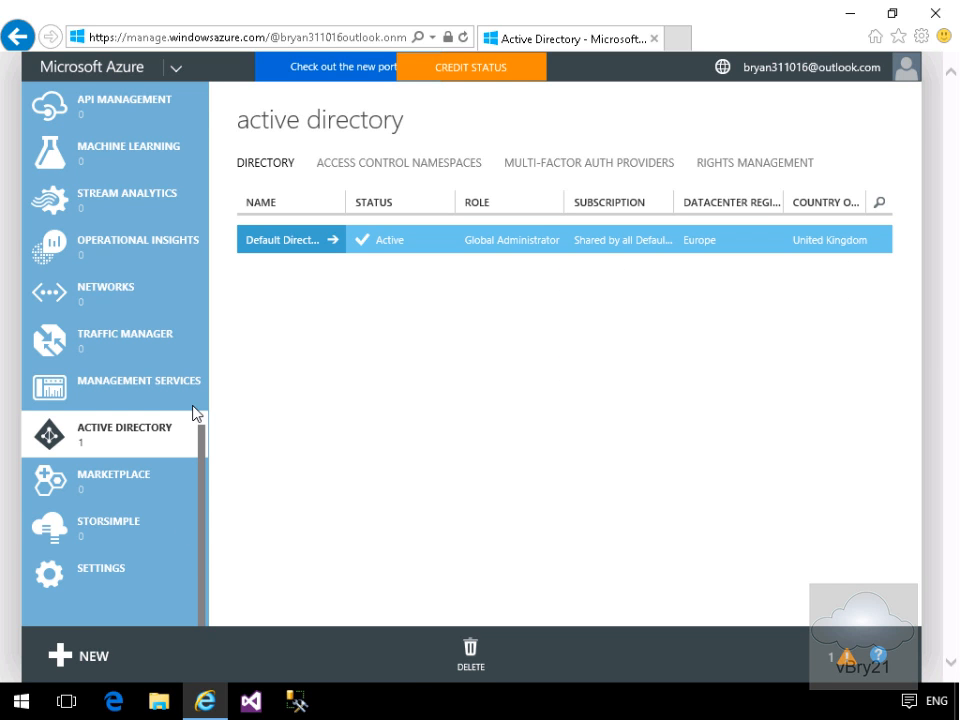
left_click(280, 240)
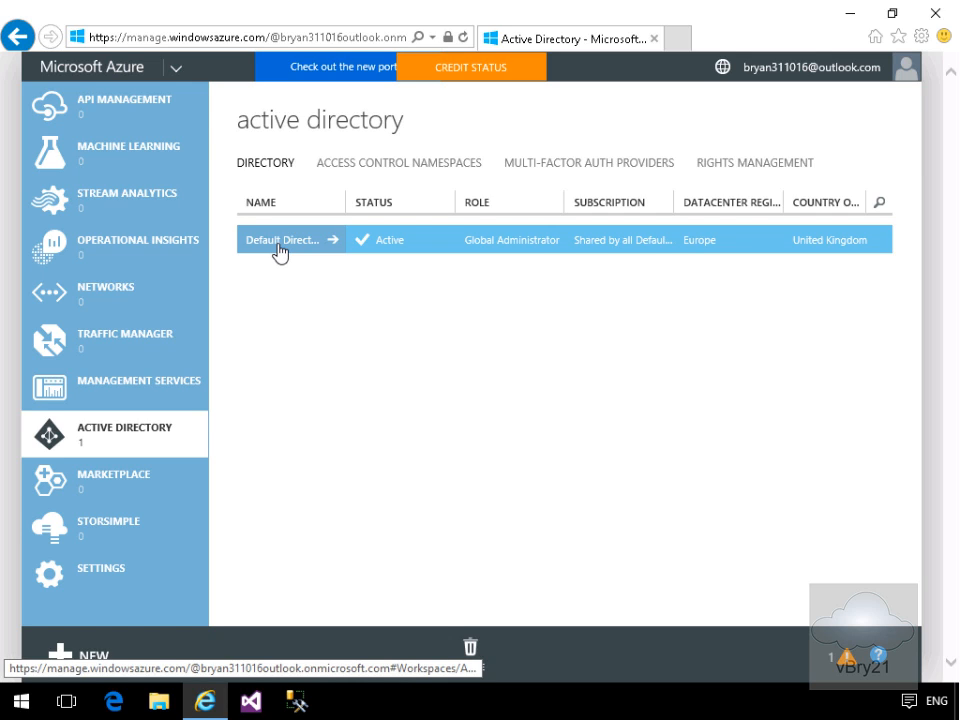
left_click(279, 250)
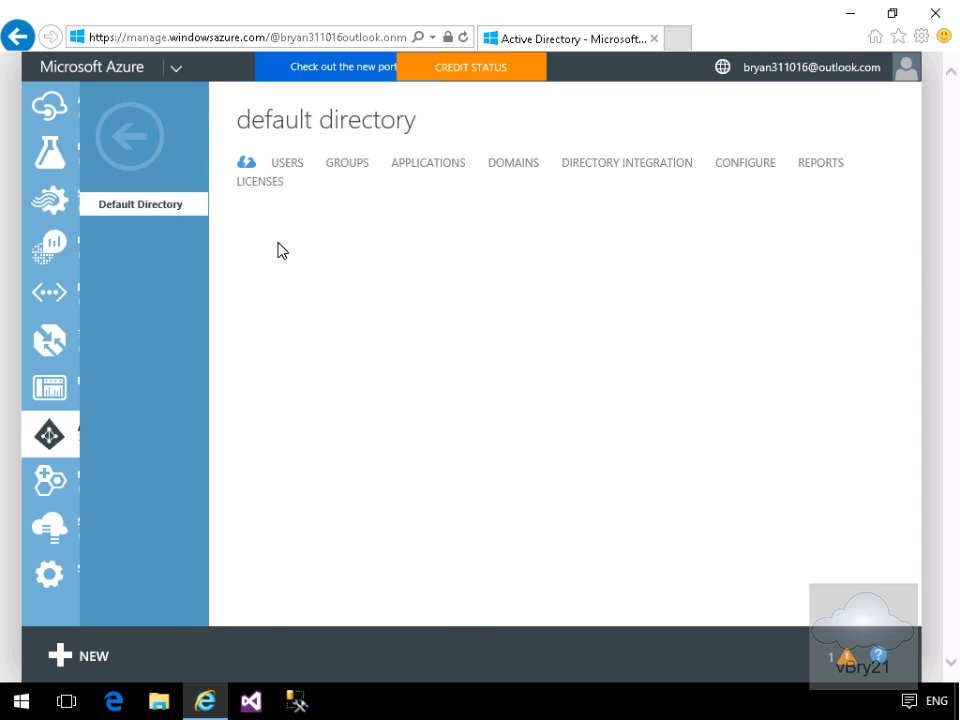
left_click(292, 168)
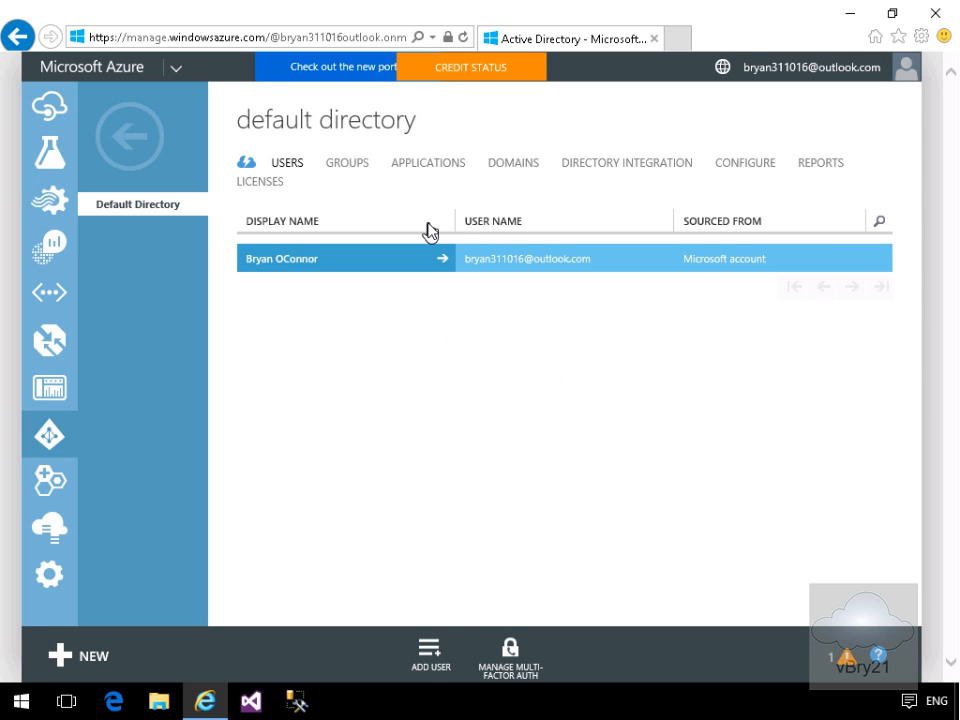
- Add a user of type 'New user in your organization' and enter the user name
left_click(430, 650)
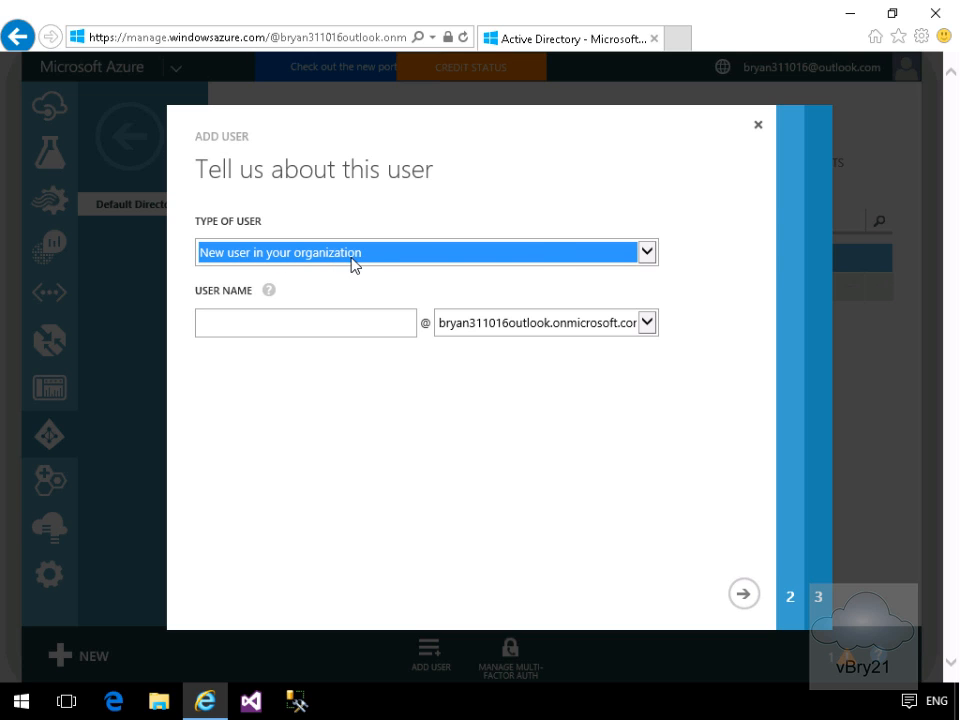
left_click(644, 256)
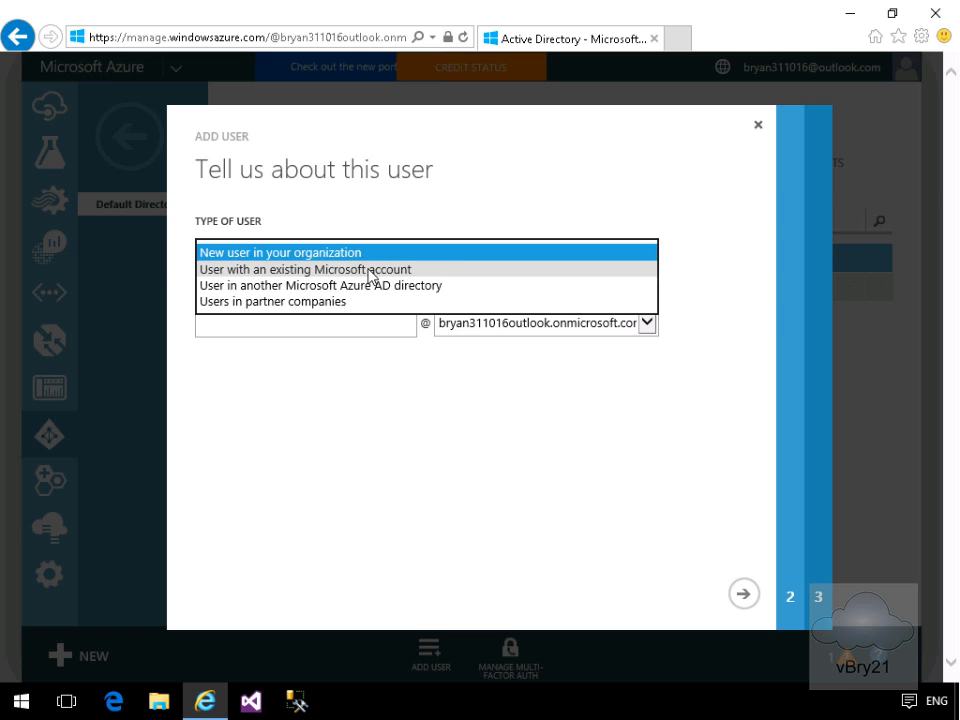
left_click(362, 331)
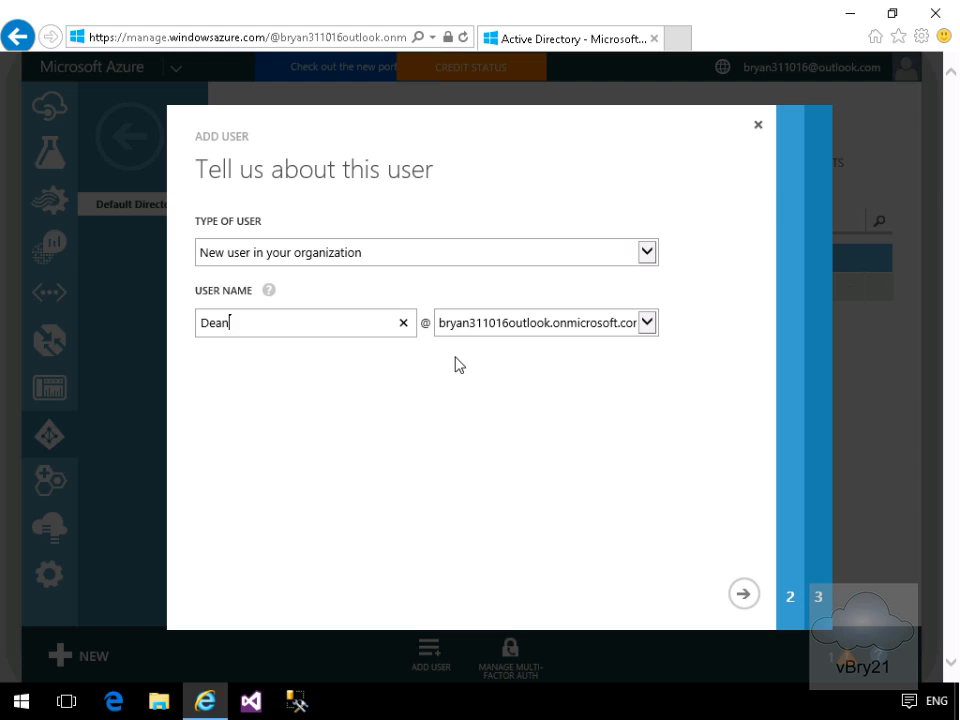
type("Deanna")
- Fill in the user's first, last and display names, keep the User role, and continue
left_click(743, 597)
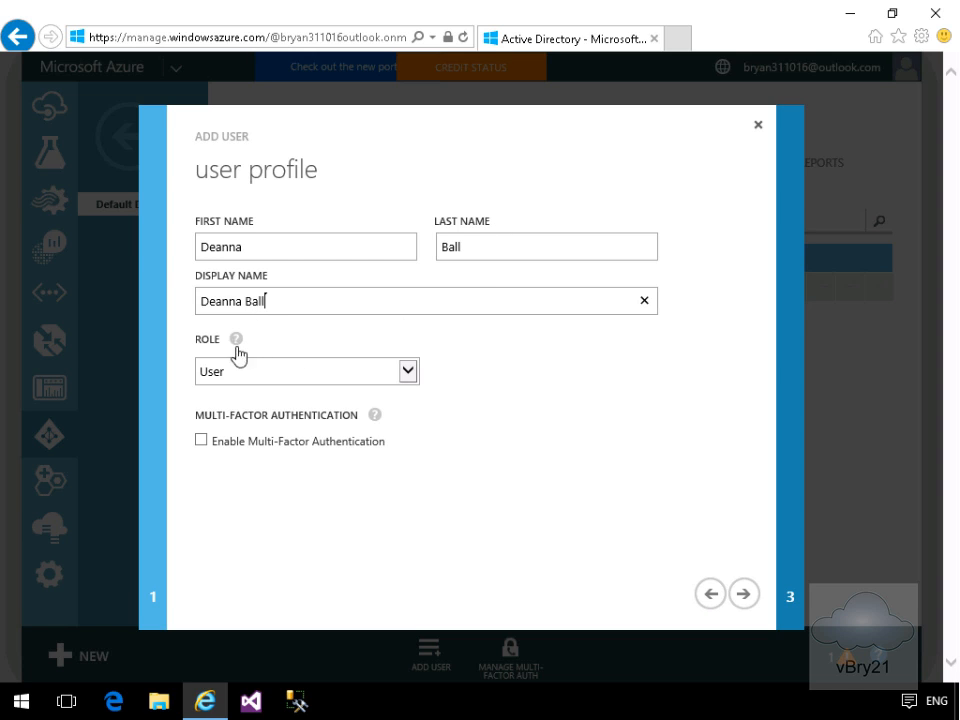
mouse_move(236, 340)
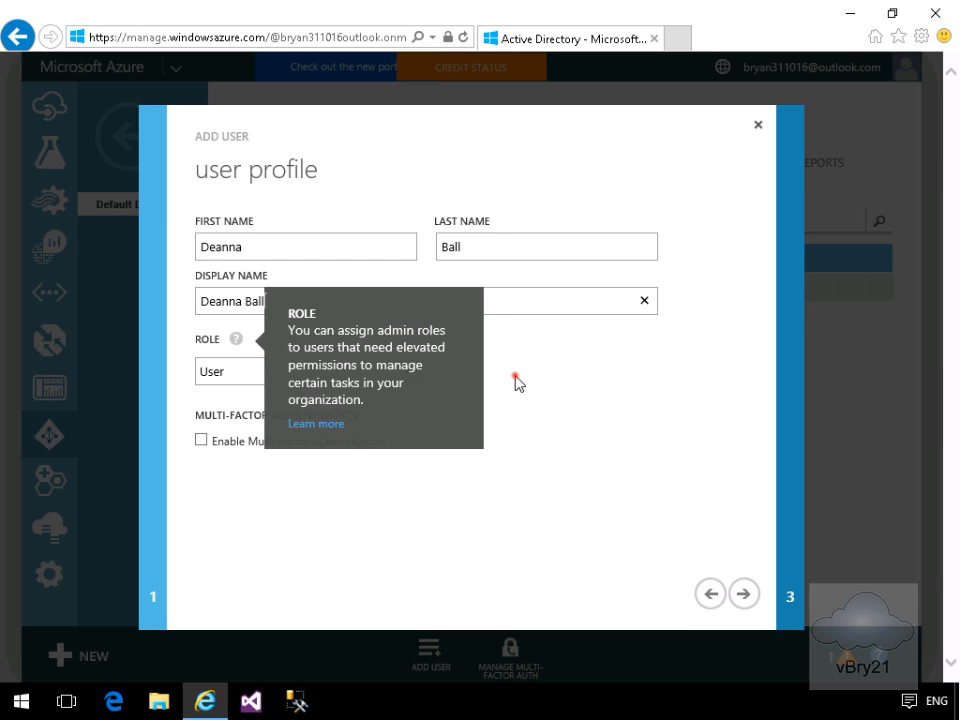
left_click(514, 378)
left_click(408, 372)
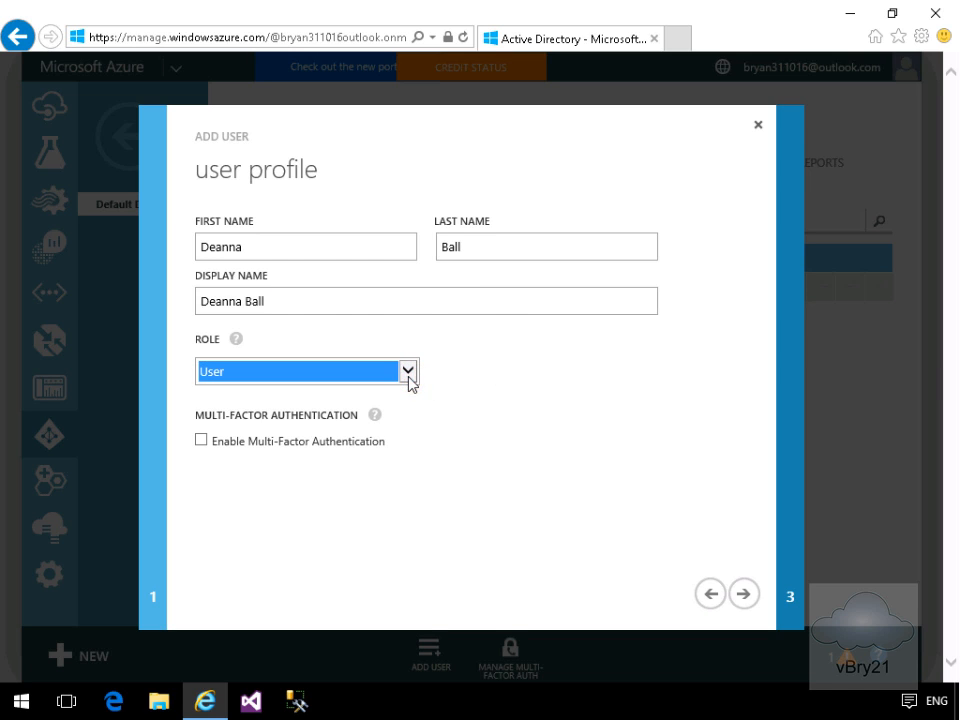
left_click(408, 372)
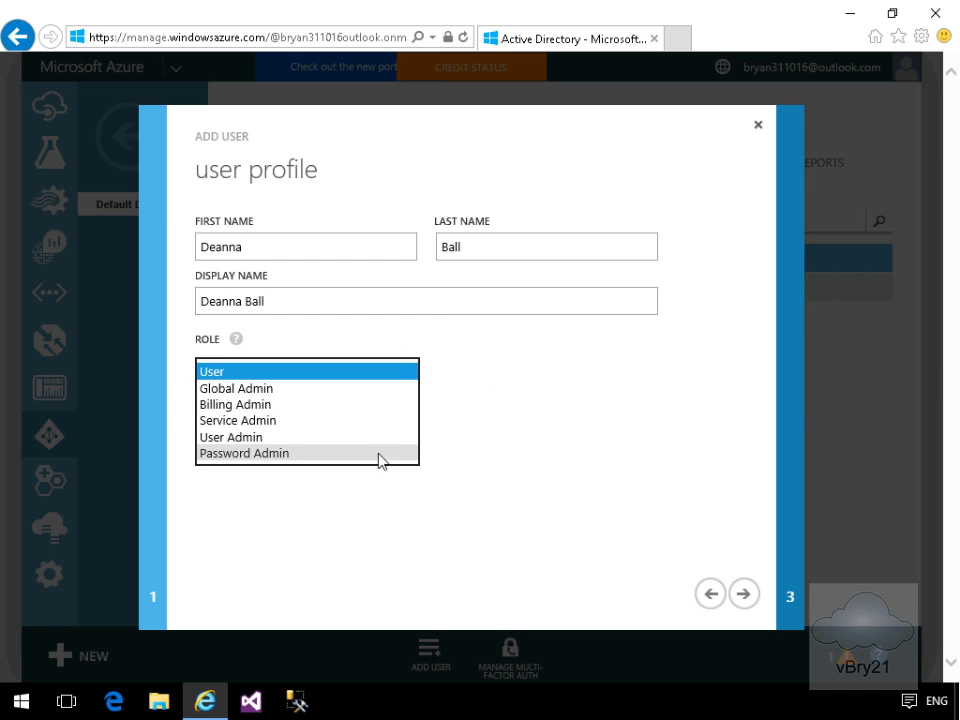
left_click(579, 429)
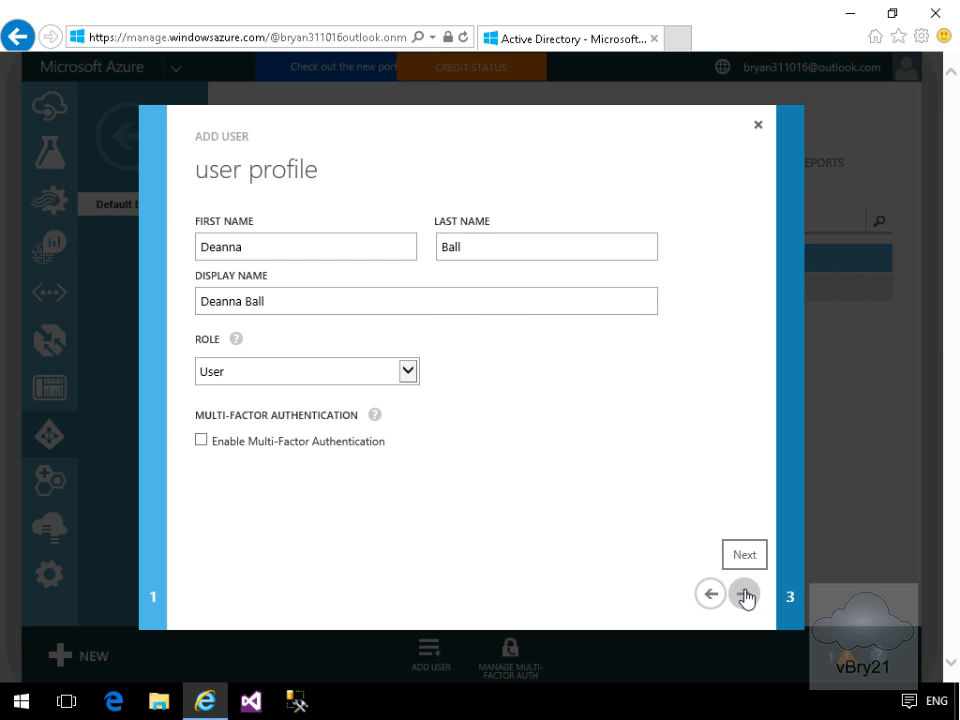
left_click(745, 596)
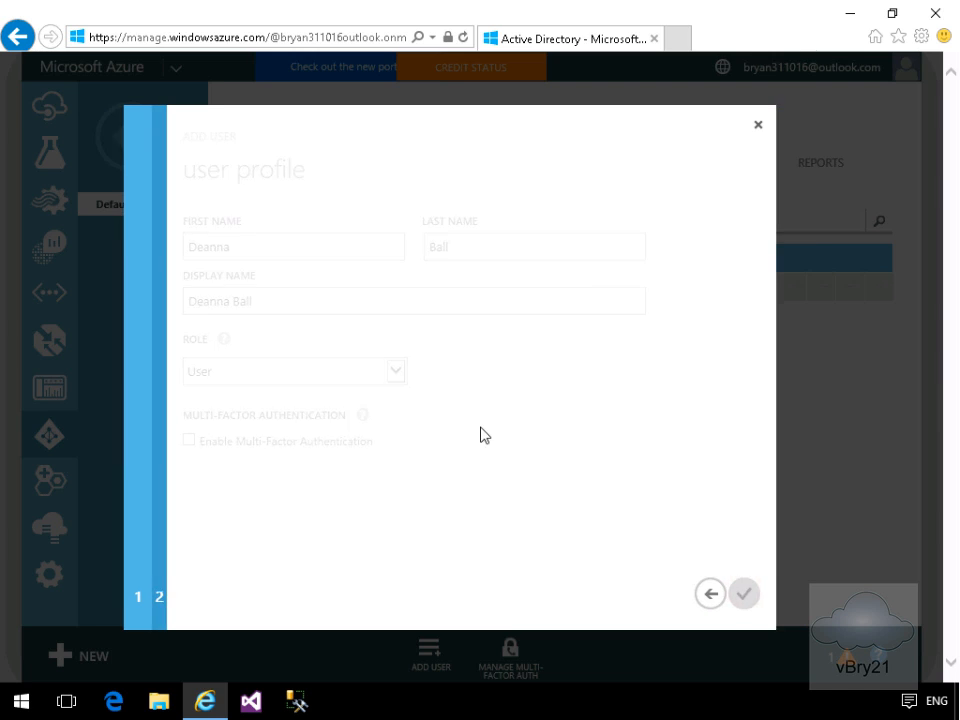
- Create the user account with its temporary password and close the wizard
left_click(366, 316)
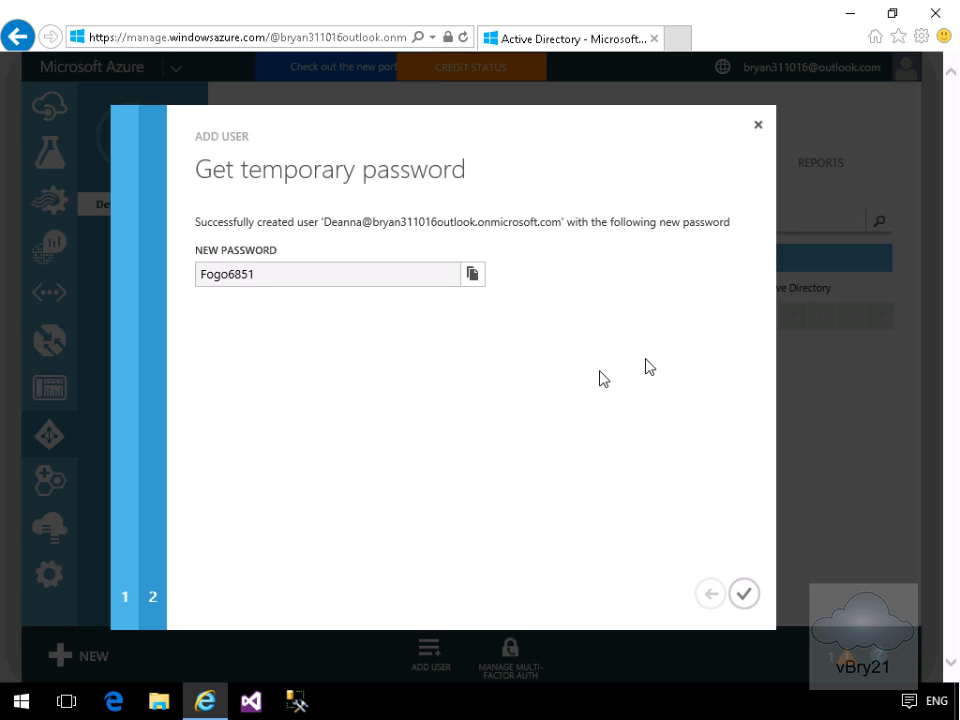
left_click(744, 596)
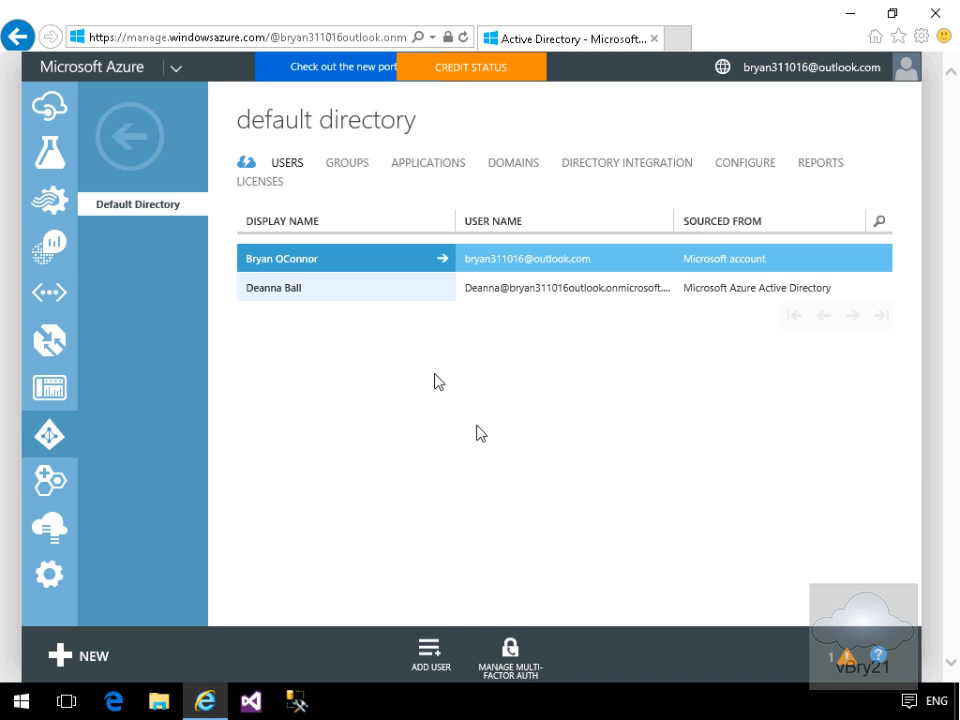
- Start adding another organization user and enter the user name
left_click(430, 655)
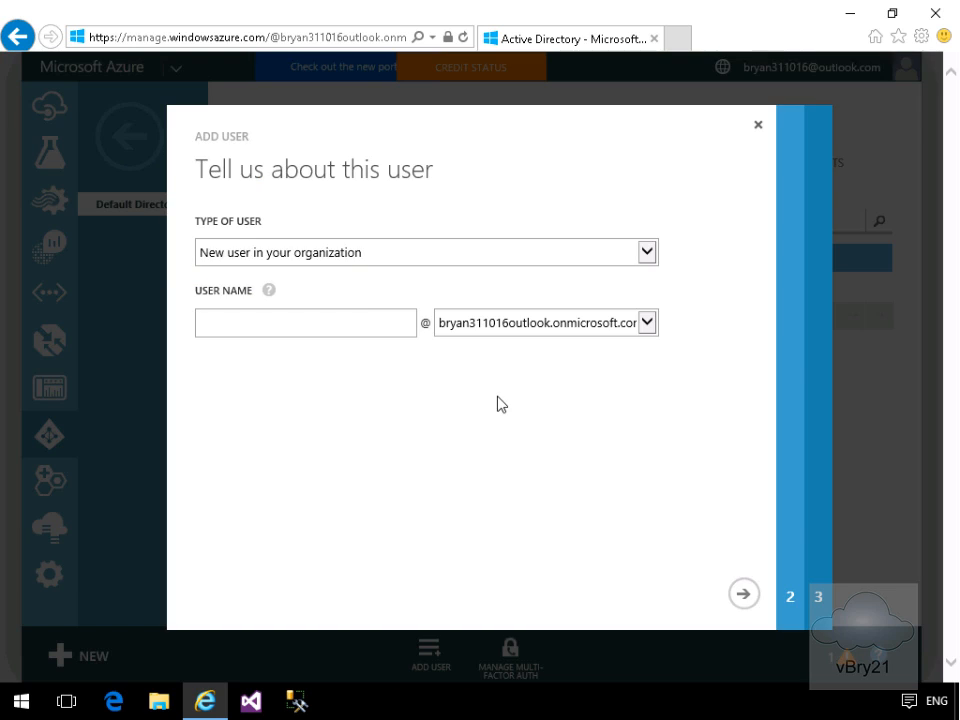
left_click(360, 321)
type("Kari")
left_click(744, 594)
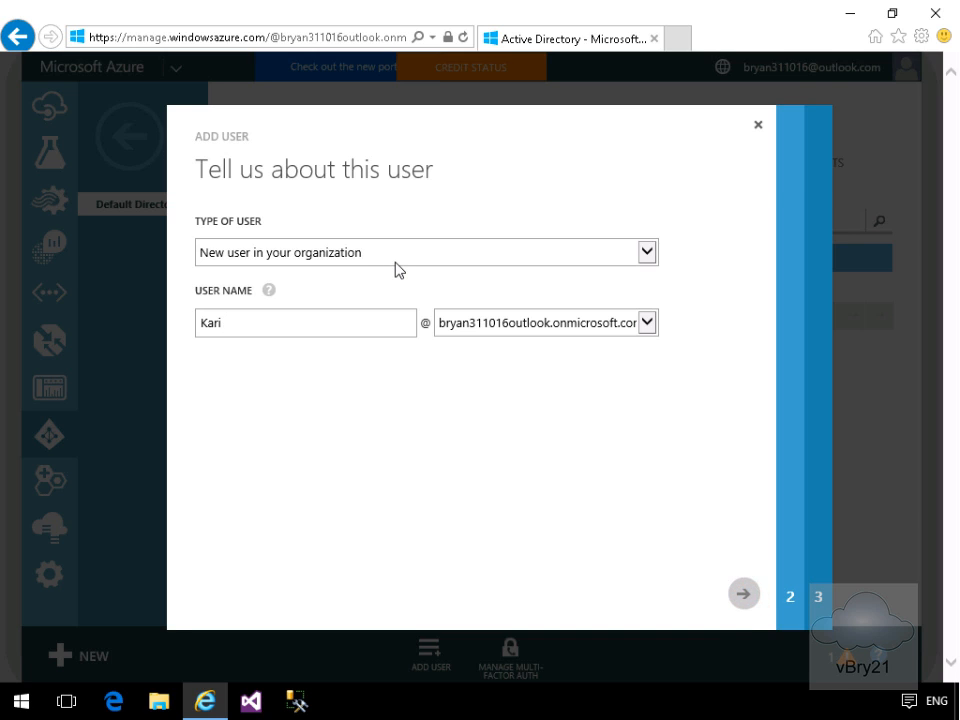
- Enter the second user's first name, last name and display name
left_click(318, 244)
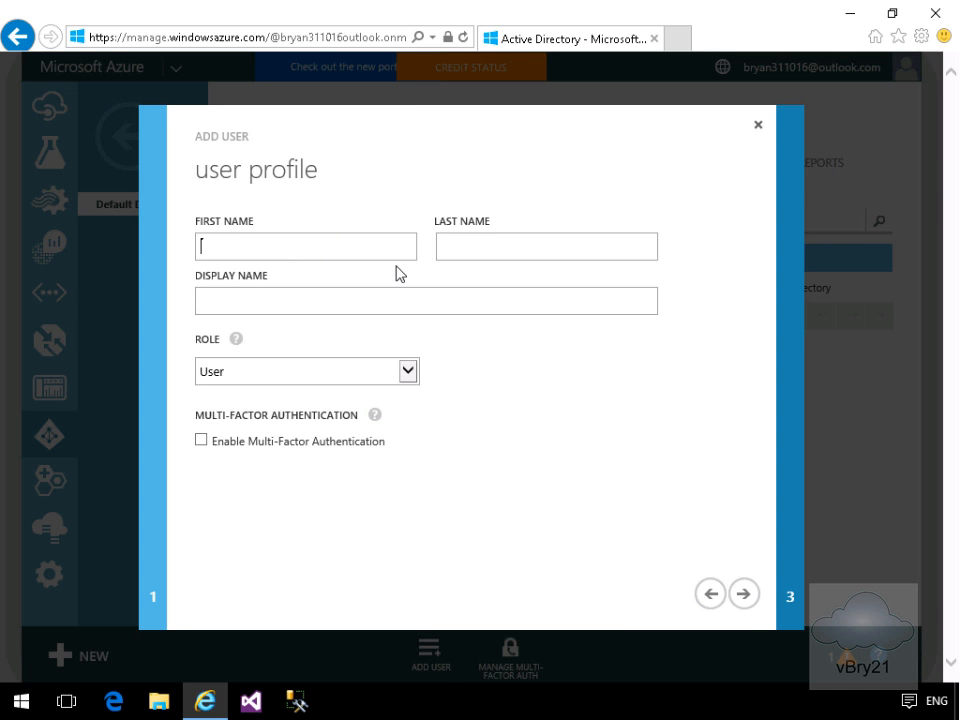
key("Tab")
key("Tab")
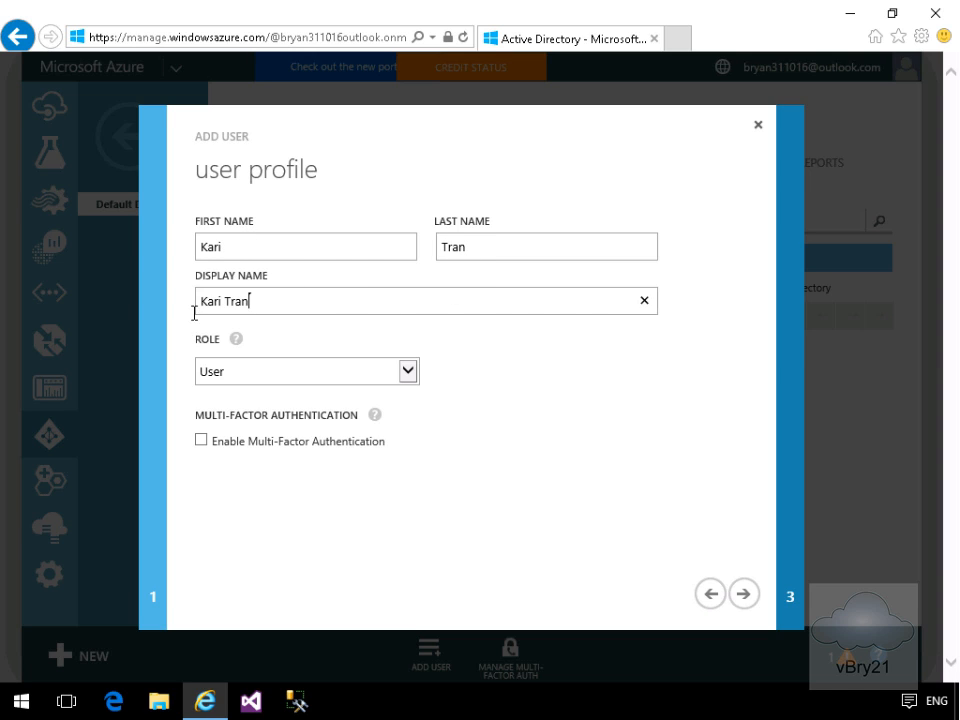
- Give the second user the Global Admin role and paste in an alternate e-mail address
left_click(212, 370)
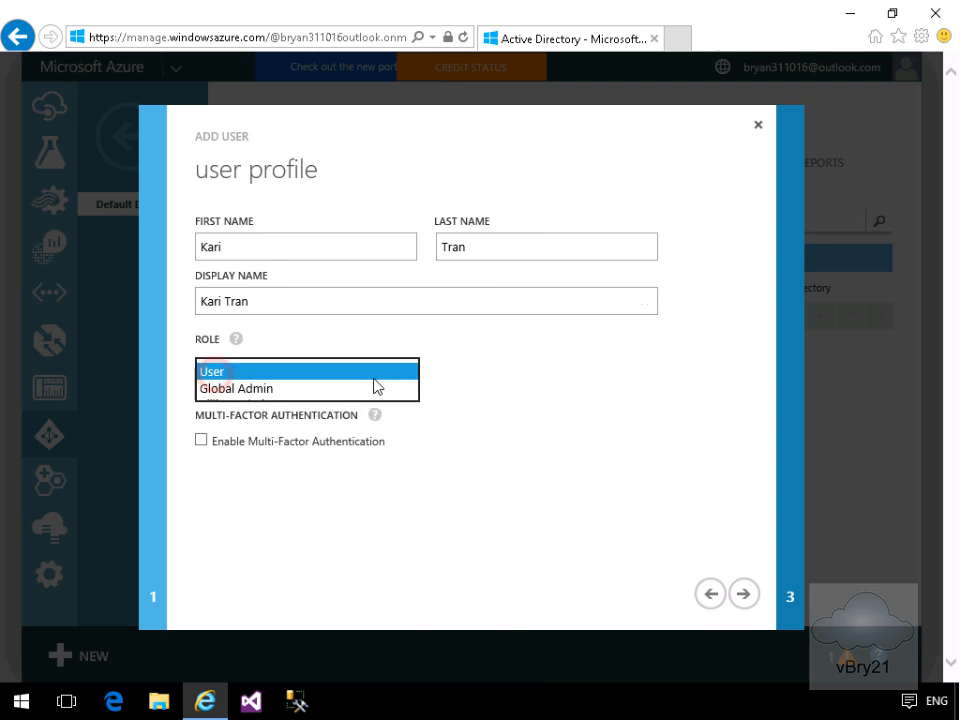
left_click(261, 388)
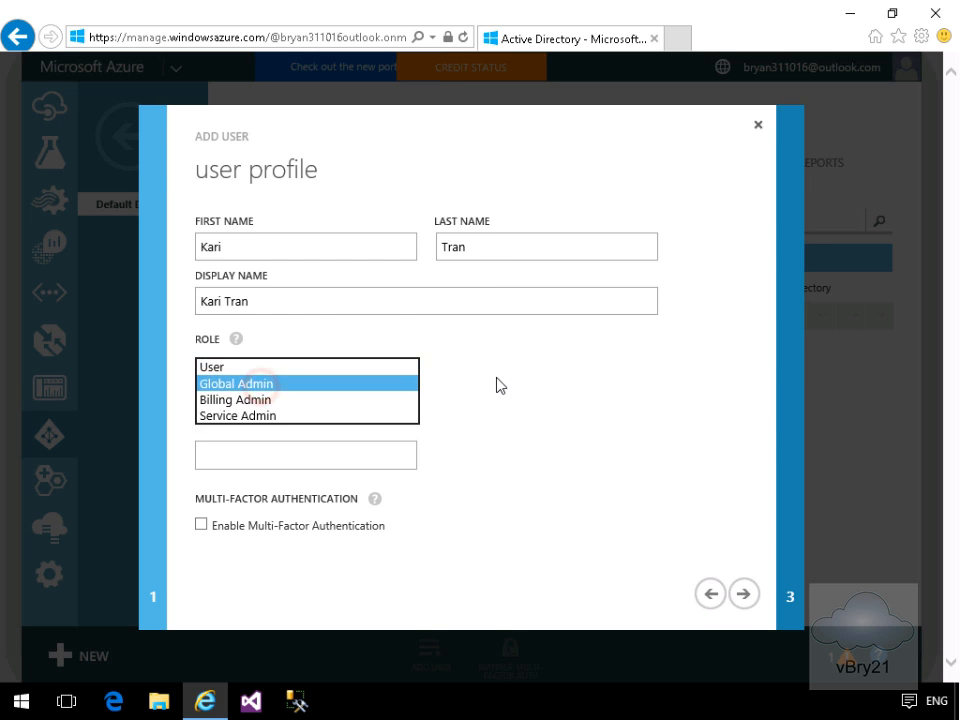
left_click(385, 454)
key("ctrl+v")
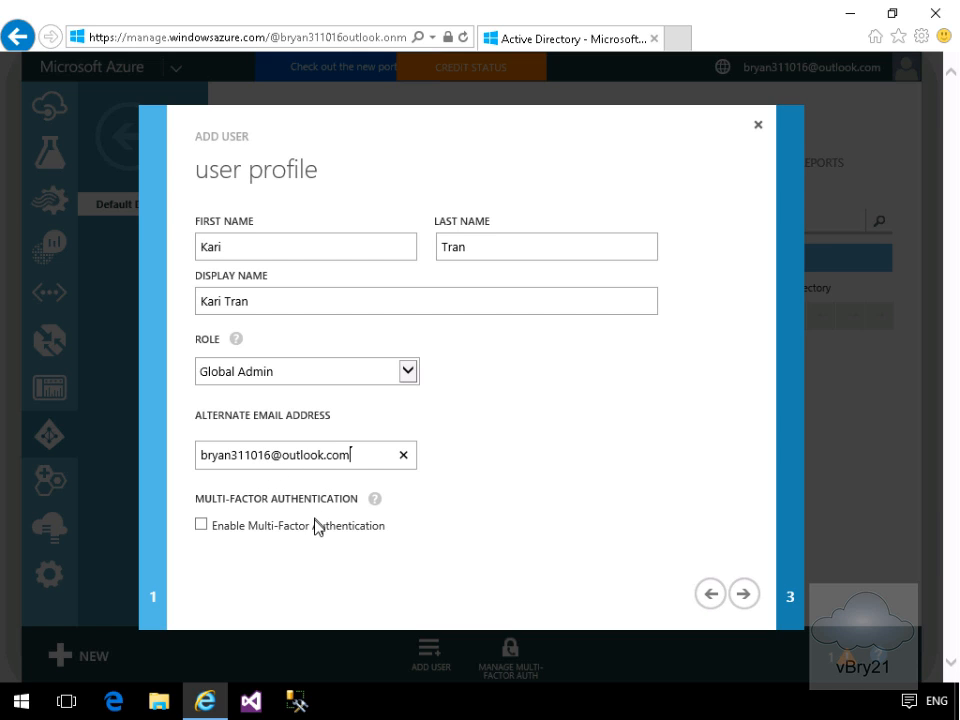
left_click(740, 598)
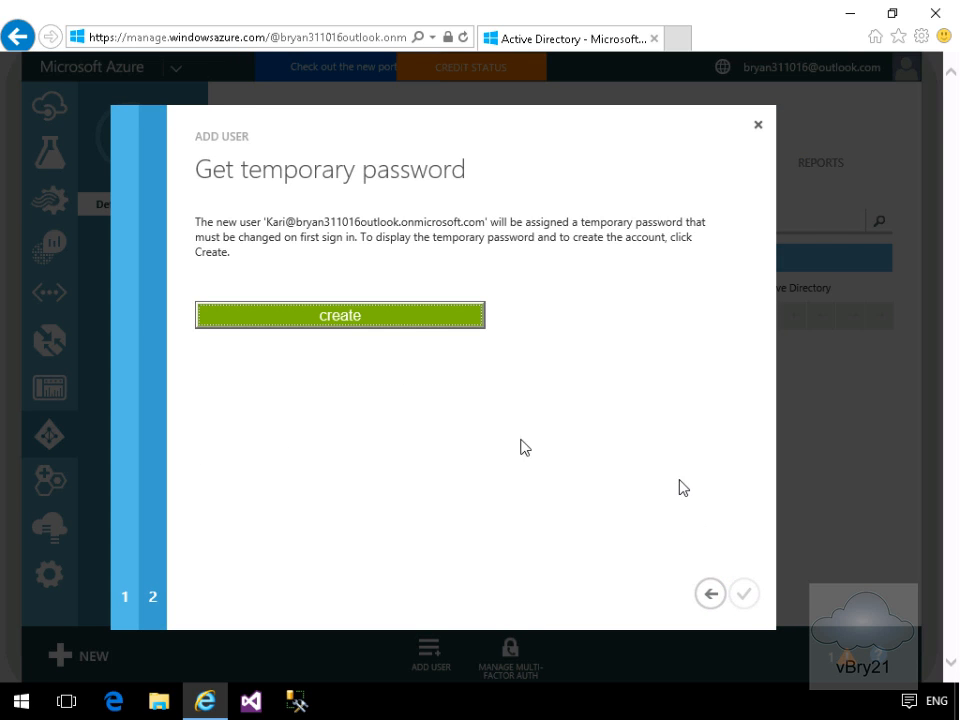
- Create the Global Admin account, close the wizard, and select the first listed user
left_click(409, 318)
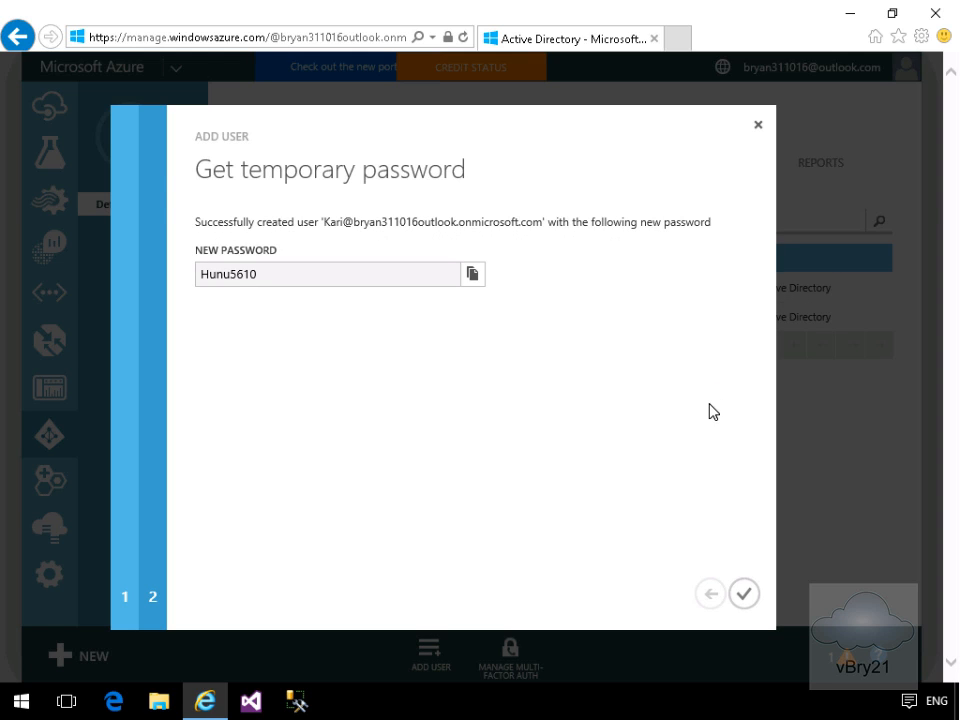
left_click(740, 596)
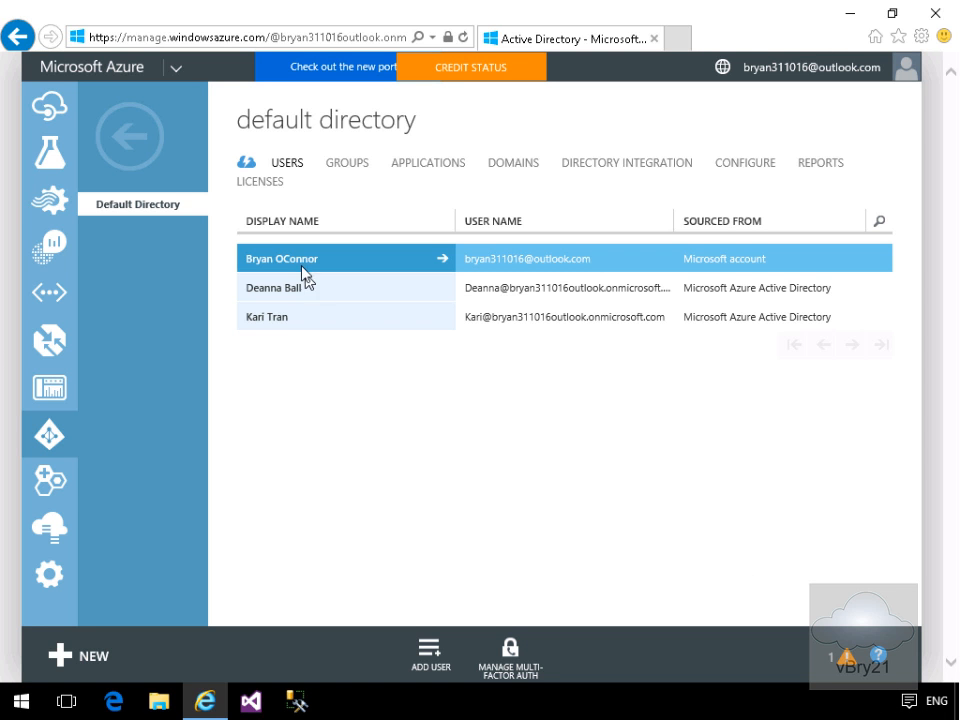
left_click(583, 255)
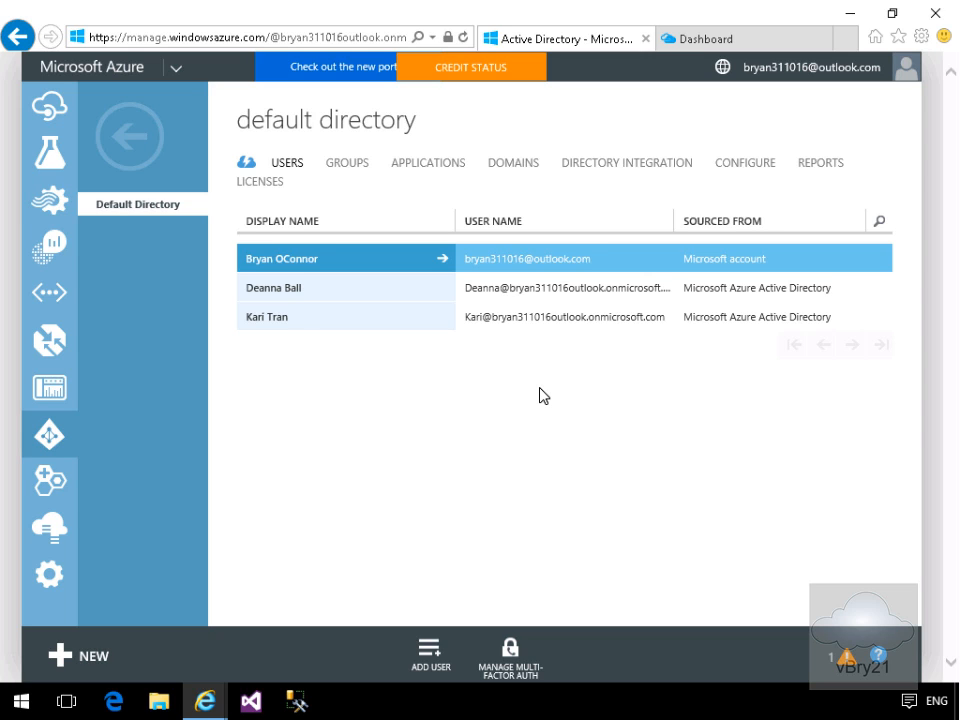
left_click(703, 39)
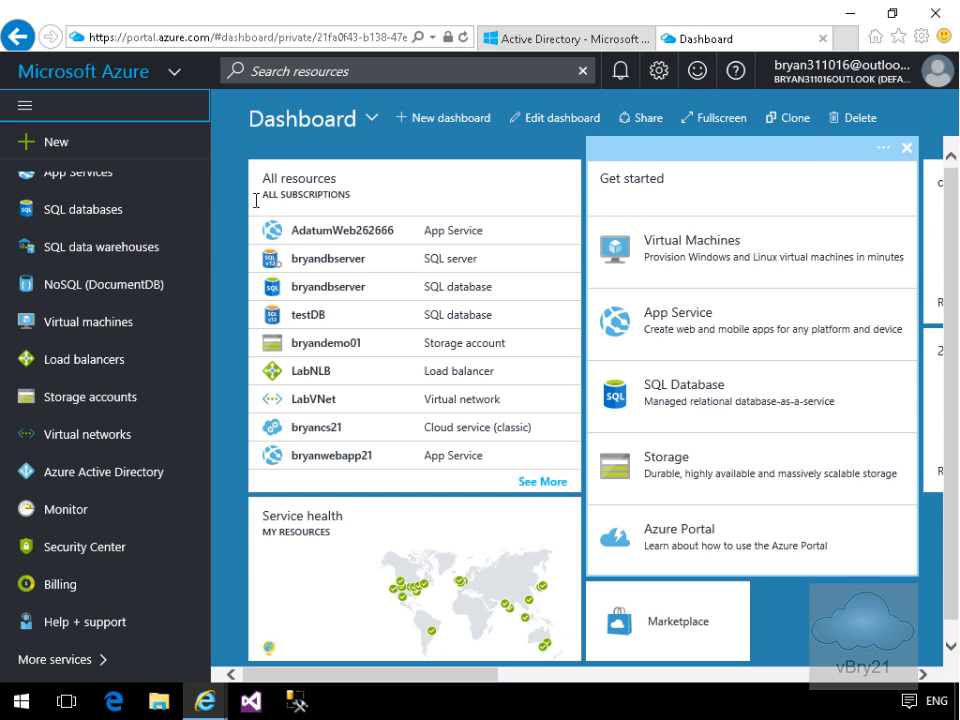
- Open the Subscriptions list from More services
left_click(80, 660)
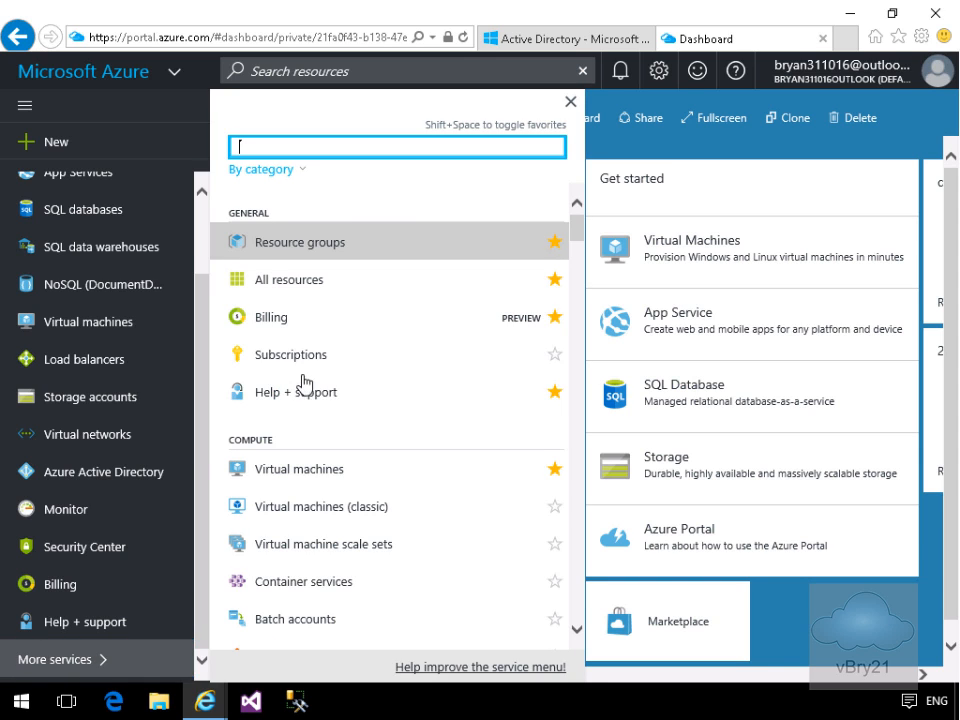
left_click(298, 362)
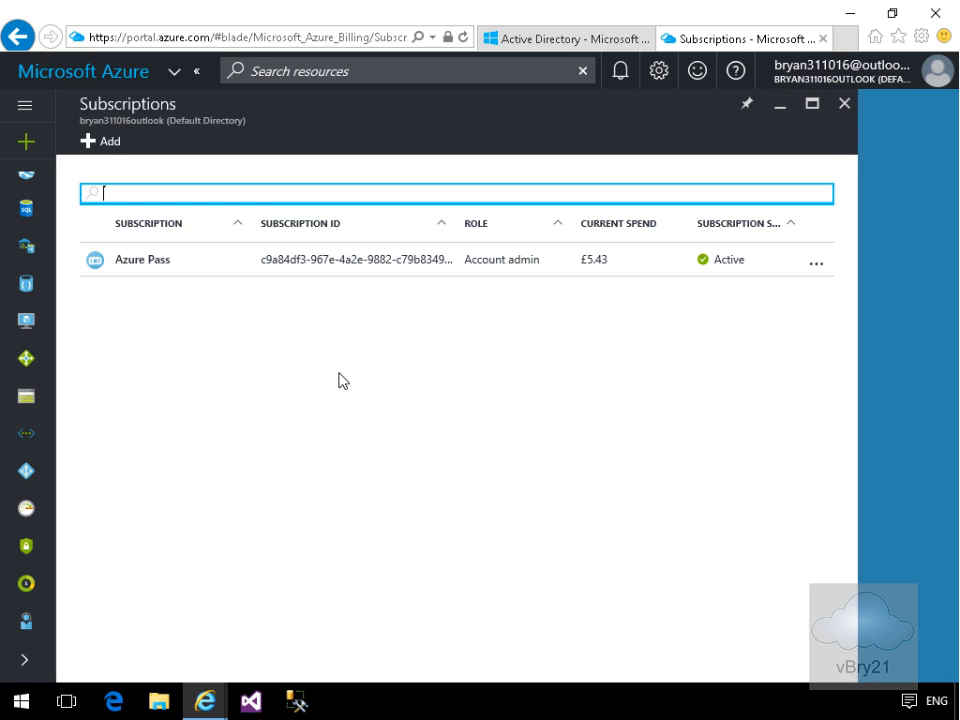
- Grant the first new directory user the Owner role on the Azure Pass subscription via IAM
left_click(162, 266)
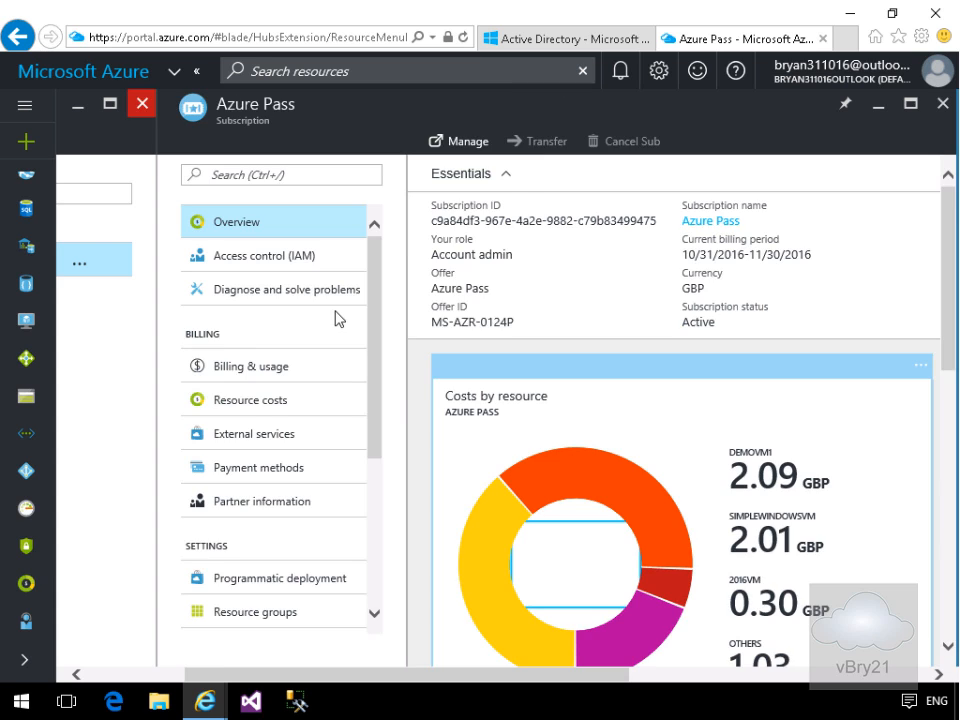
left_click(252, 264)
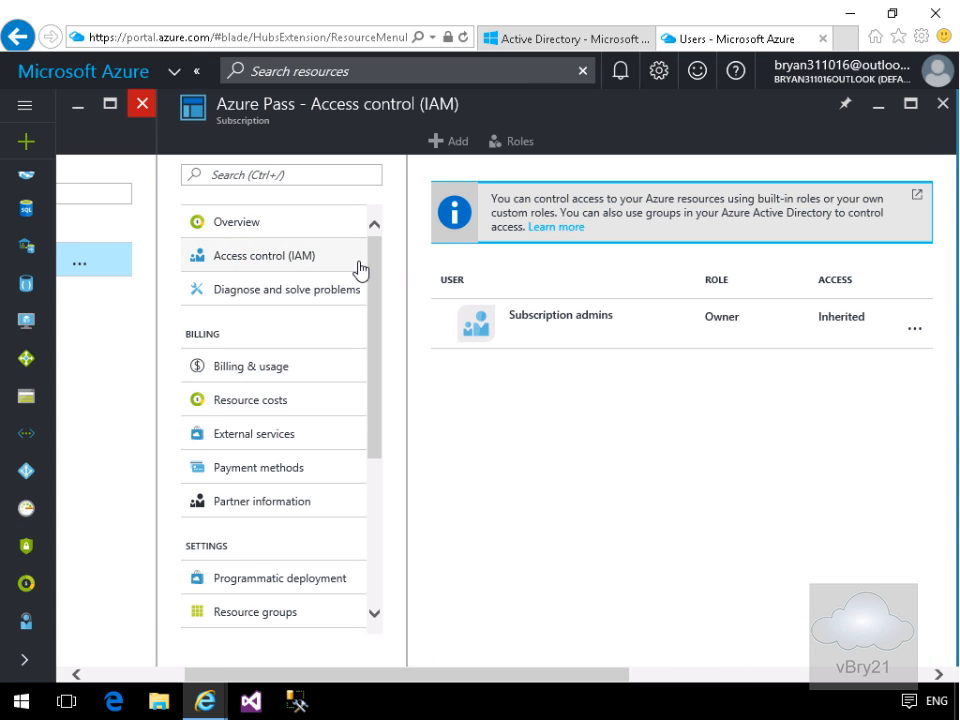
left_click(447, 146)
left_click(729, 222)
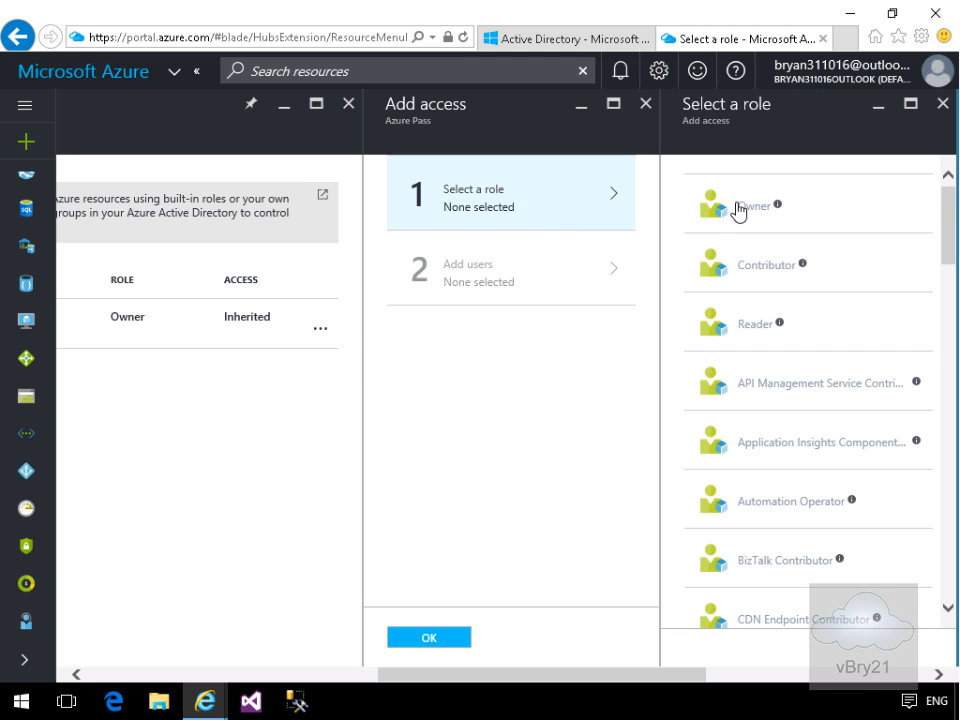
left_click(737, 208)
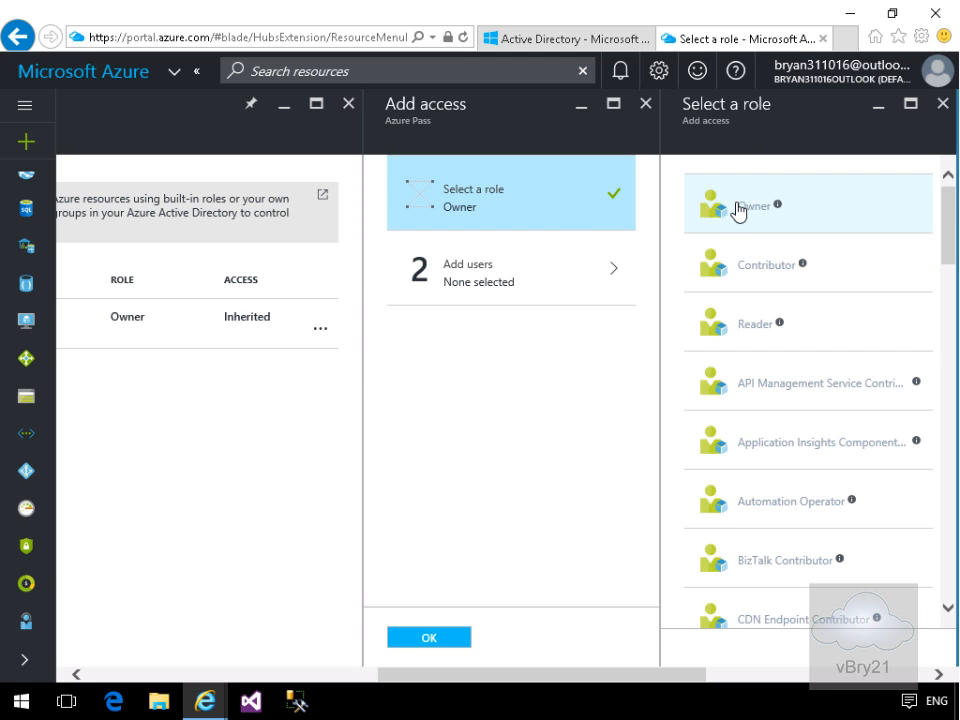
left_click(585, 267)
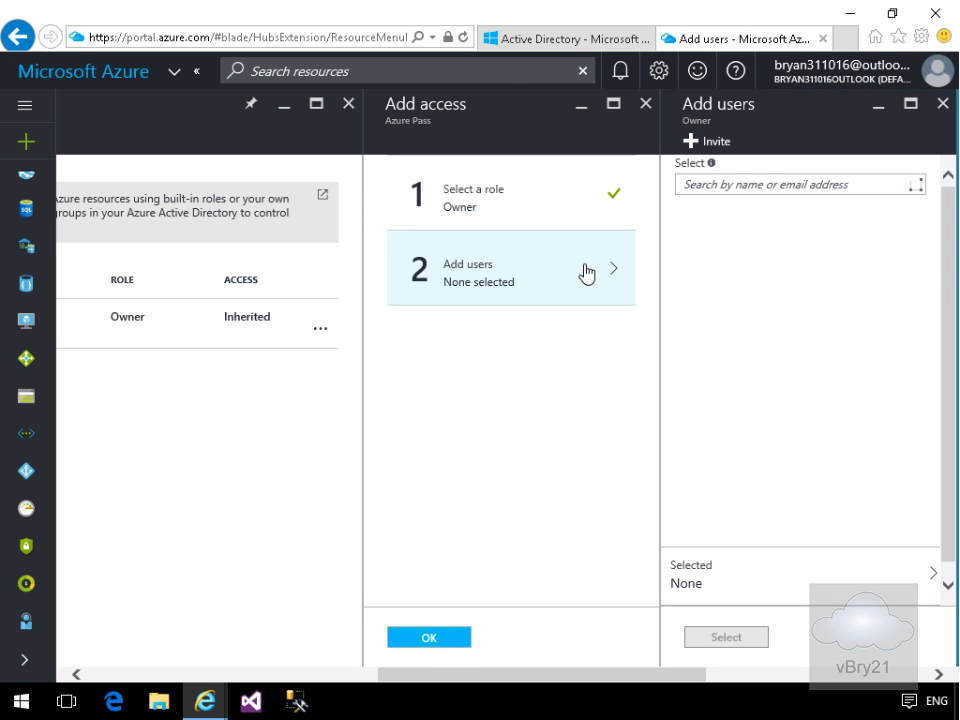
left_click(755, 306)
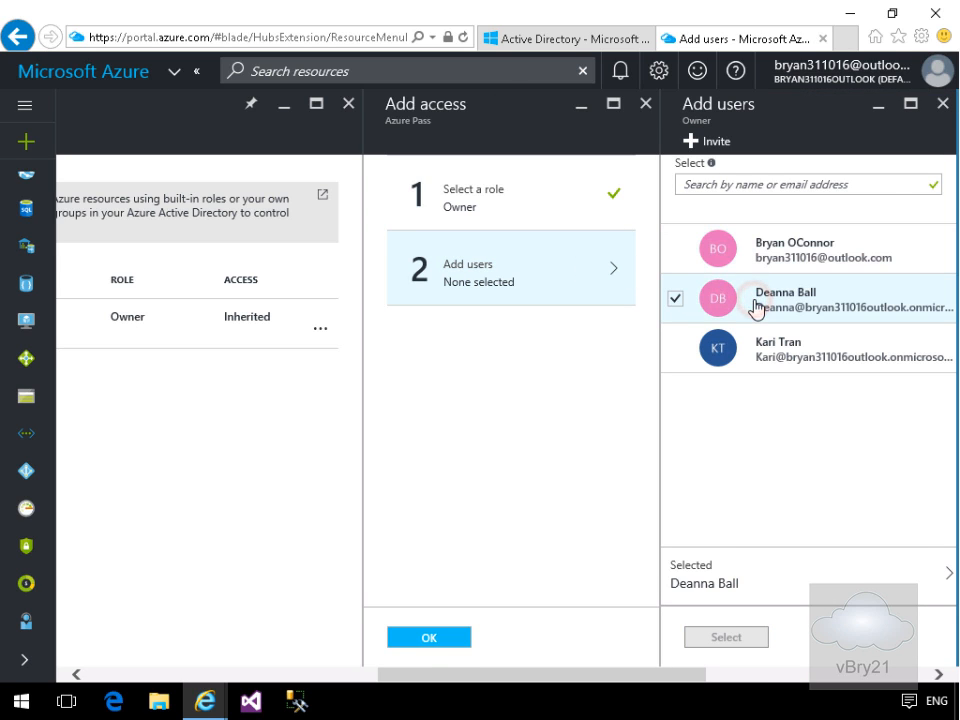
left_click(735, 641)
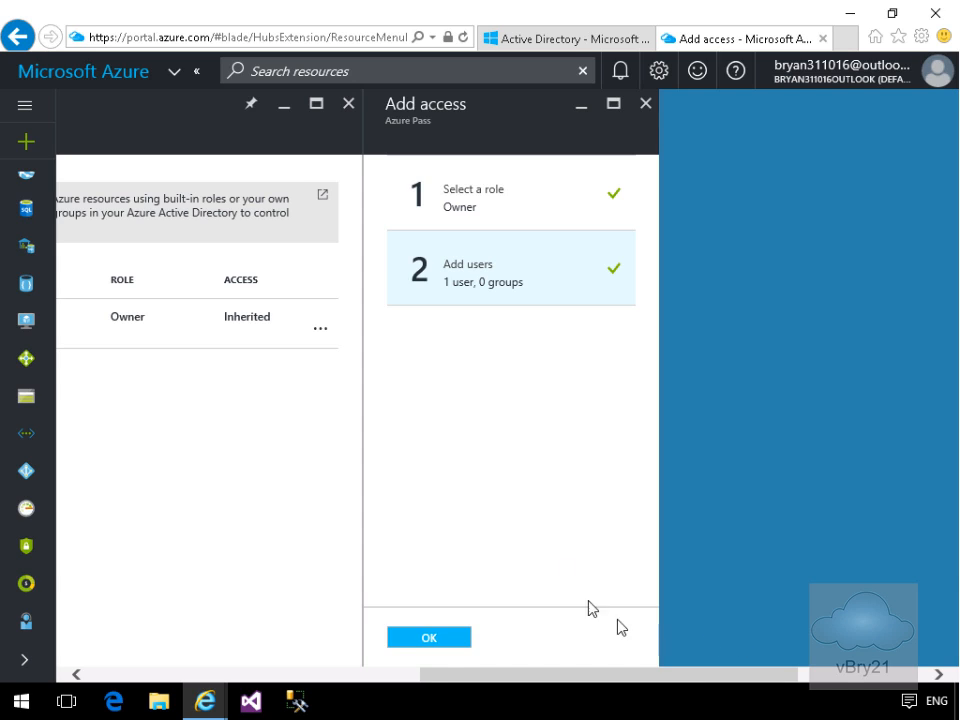
left_click(450, 639)
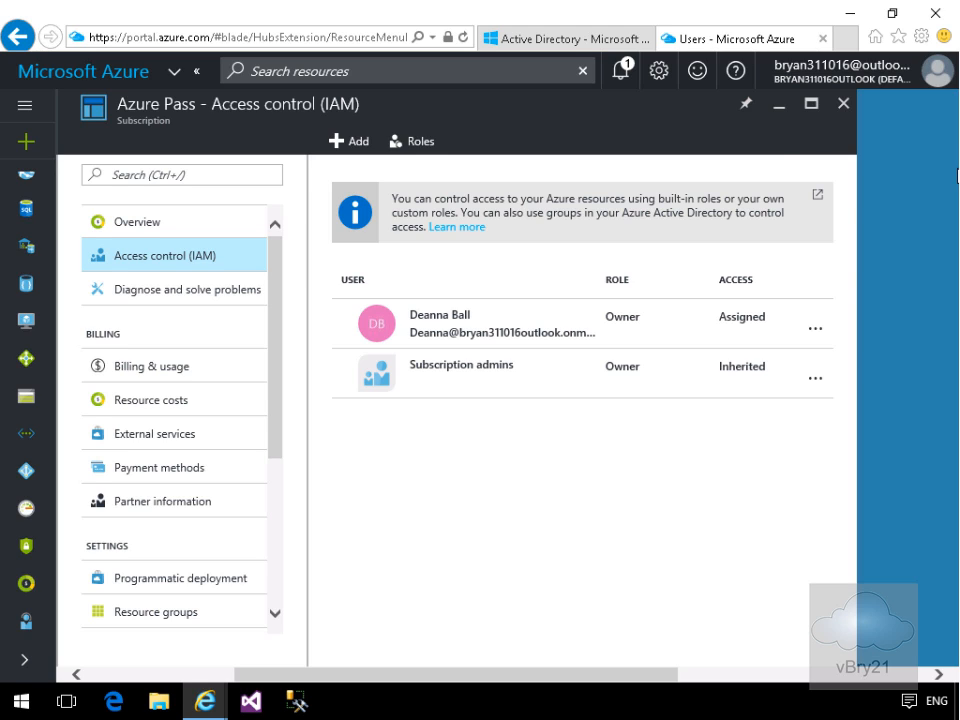
- Return to the classic portal's directory list showing only Default Directory
left_click(620, 40)
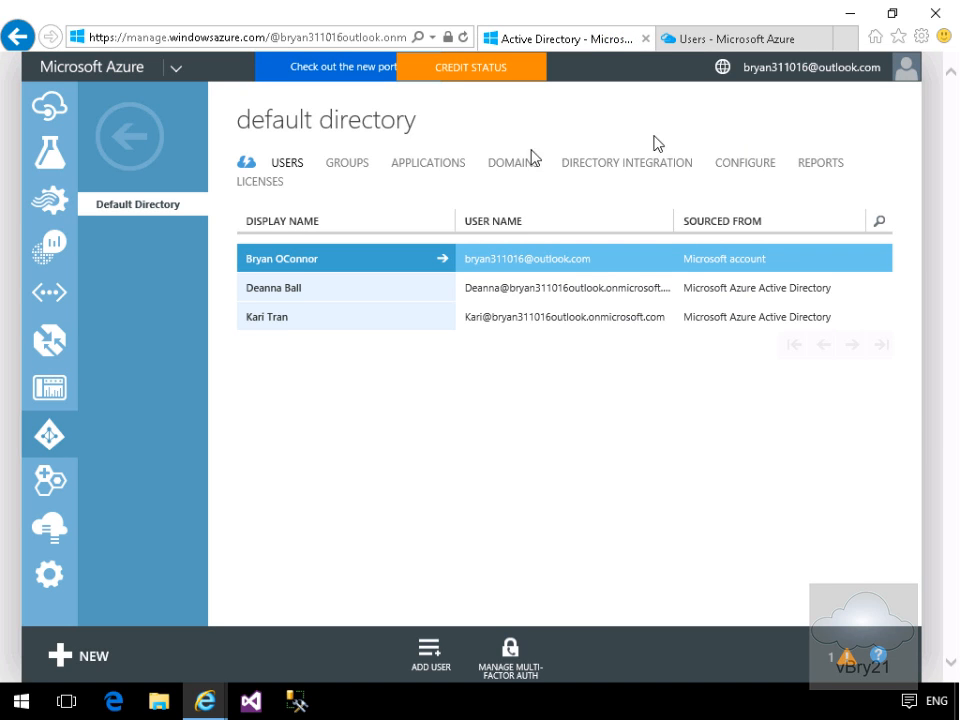
left_click(137, 141)
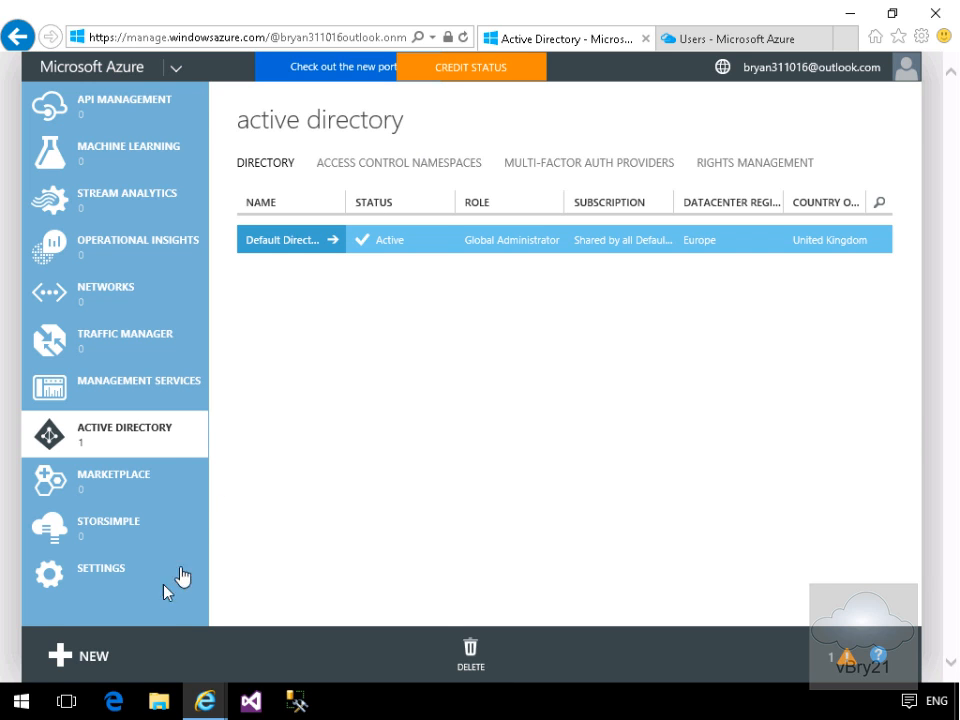
- Start a custom directory named AdatumLab with domain name vbry21demo
left_click(90, 657)
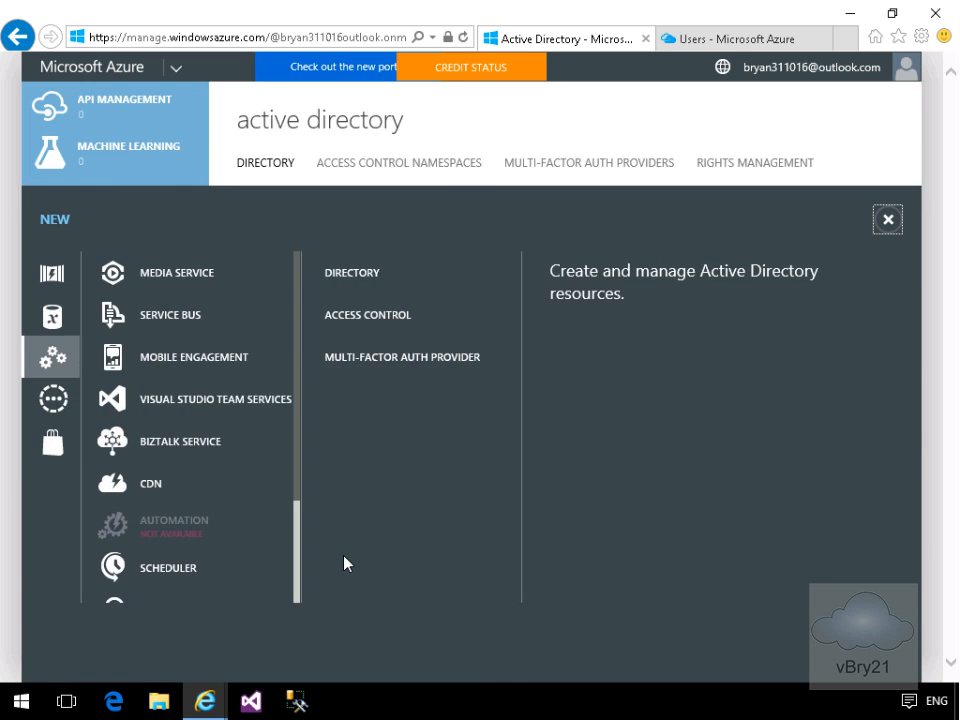
left_click(361, 274)
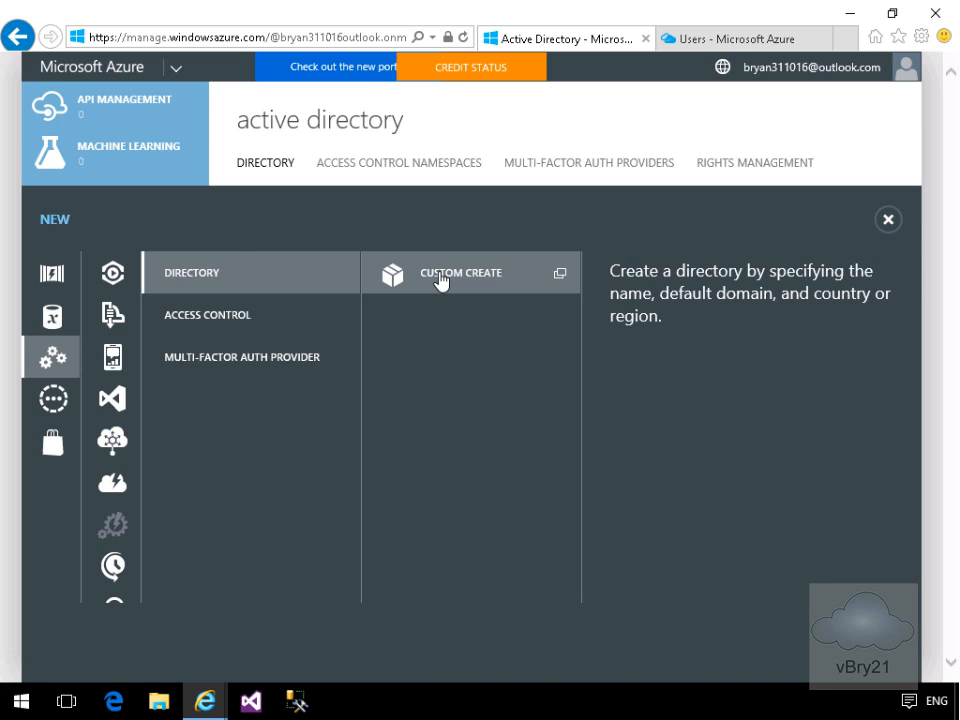
left_click(441, 277)
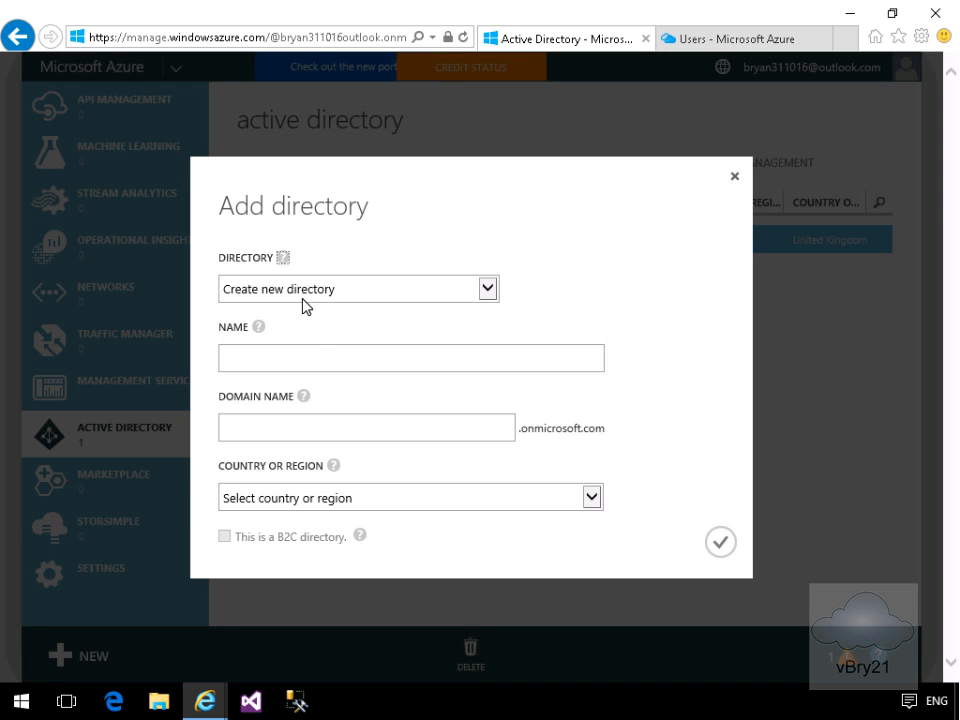
left_click(324, 357)
type("AdatumLab")
key("Tab")
type("vbry21demo")
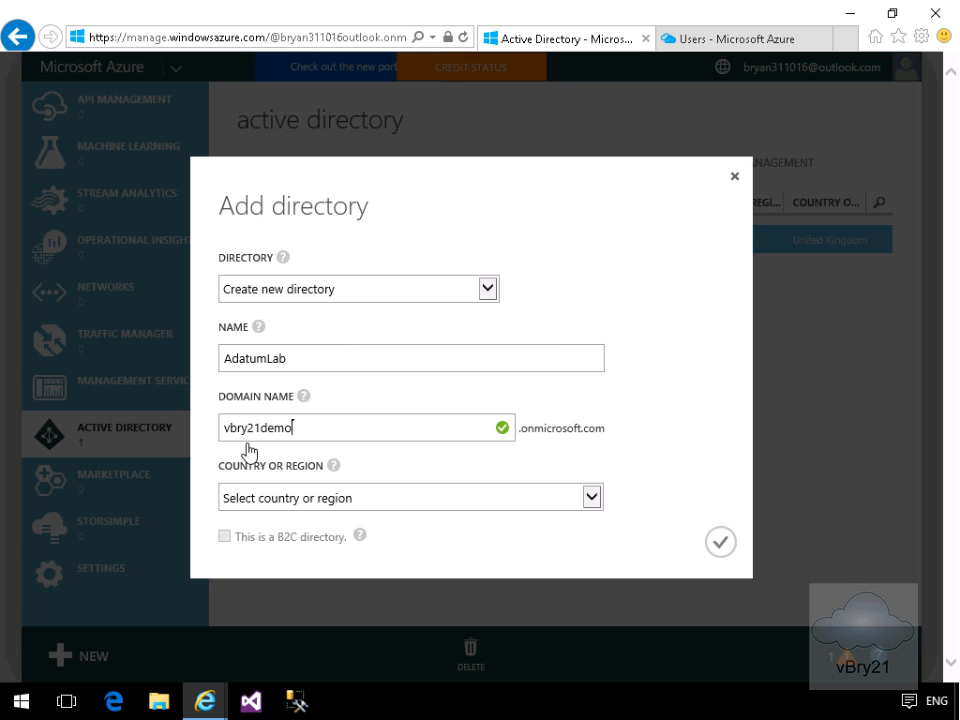
- Set the directory's country to United States and create it
mouse_move(274, 447)
left_click(595, 502)
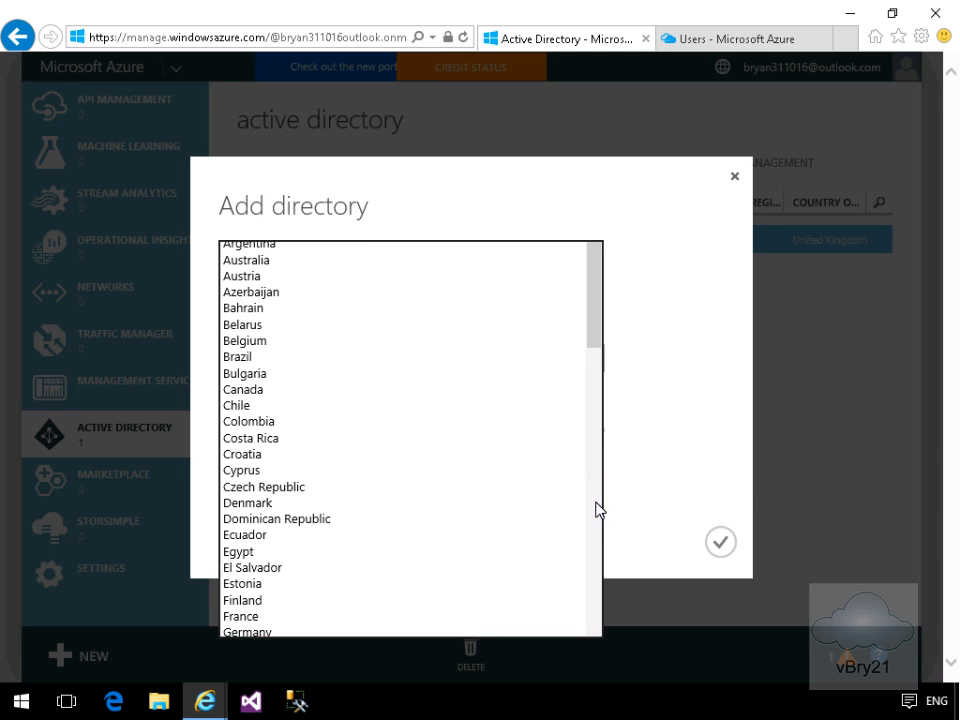
left_click(594, 332)
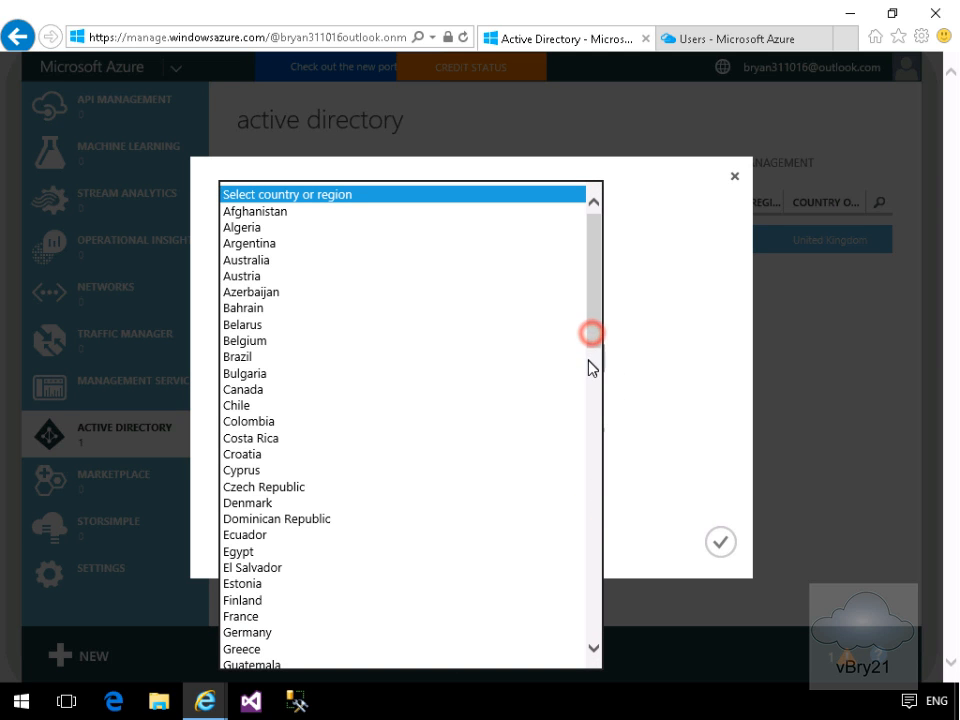
scroll(589, 380, "down", 2)
scroll(587, 400, "down", 10)
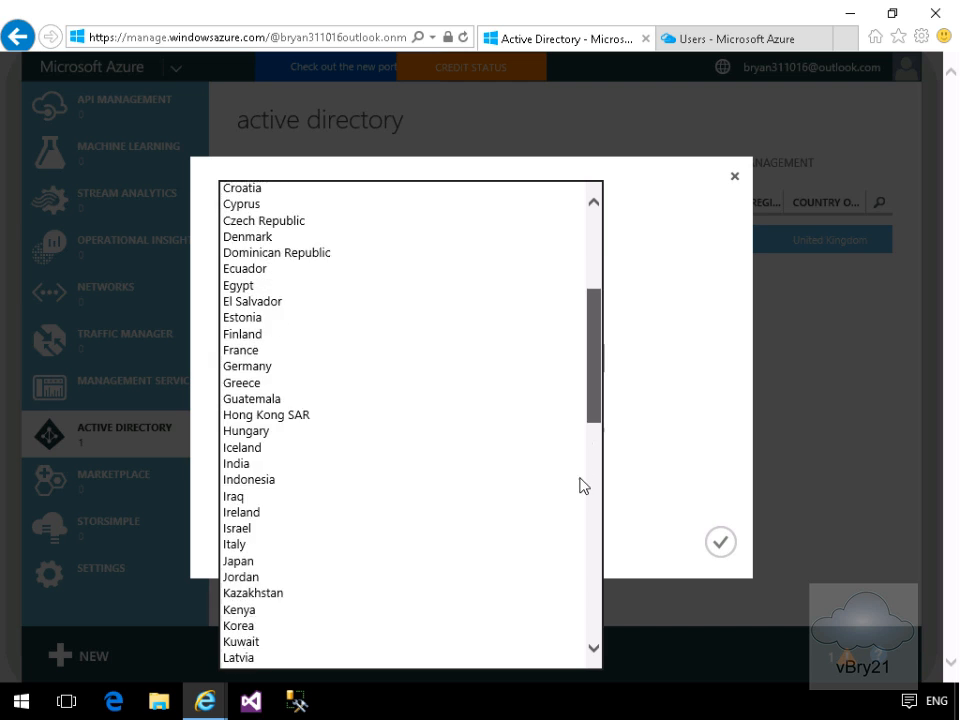
left_click_drag(590, 530, 591, 611)
scroll(593, 617, "down", 2)
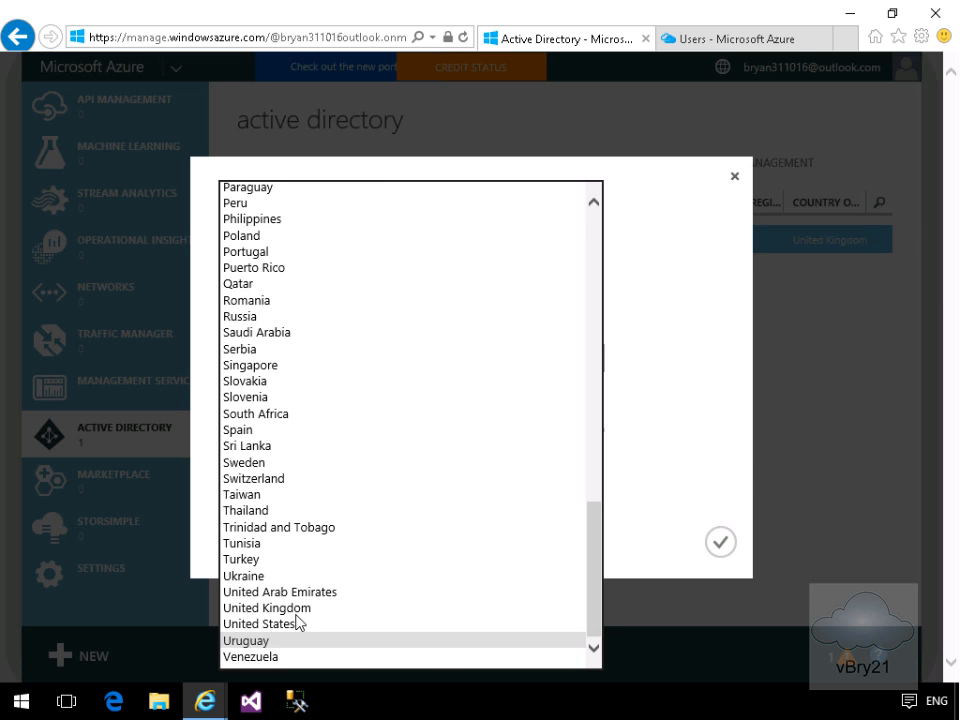
left_click(288, 625)
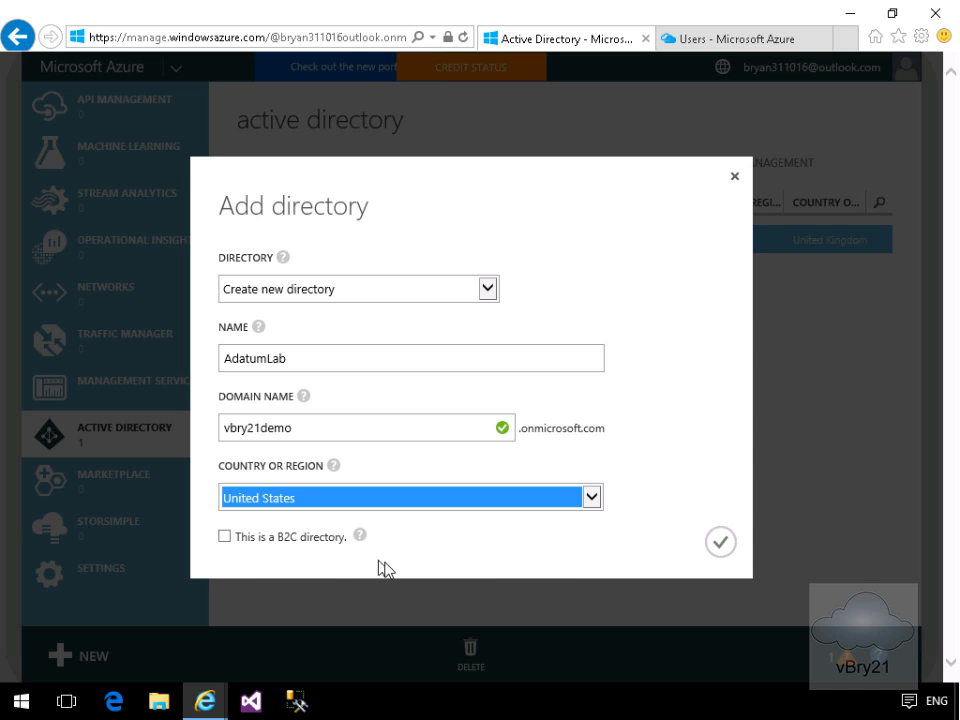
mouse_move(362, 546)
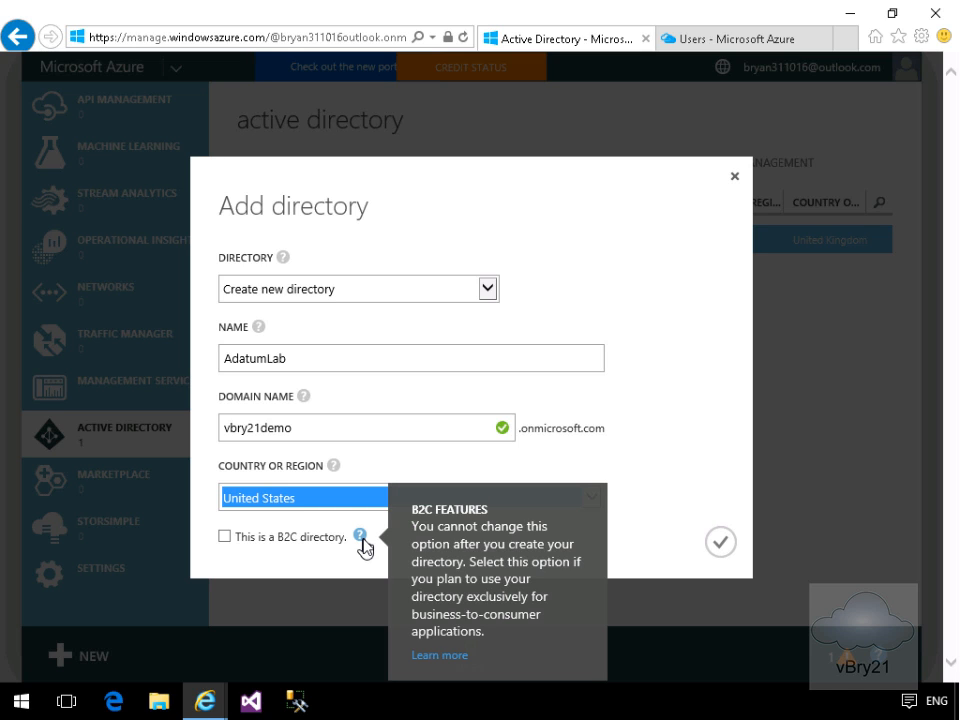
left_click(720, 543)
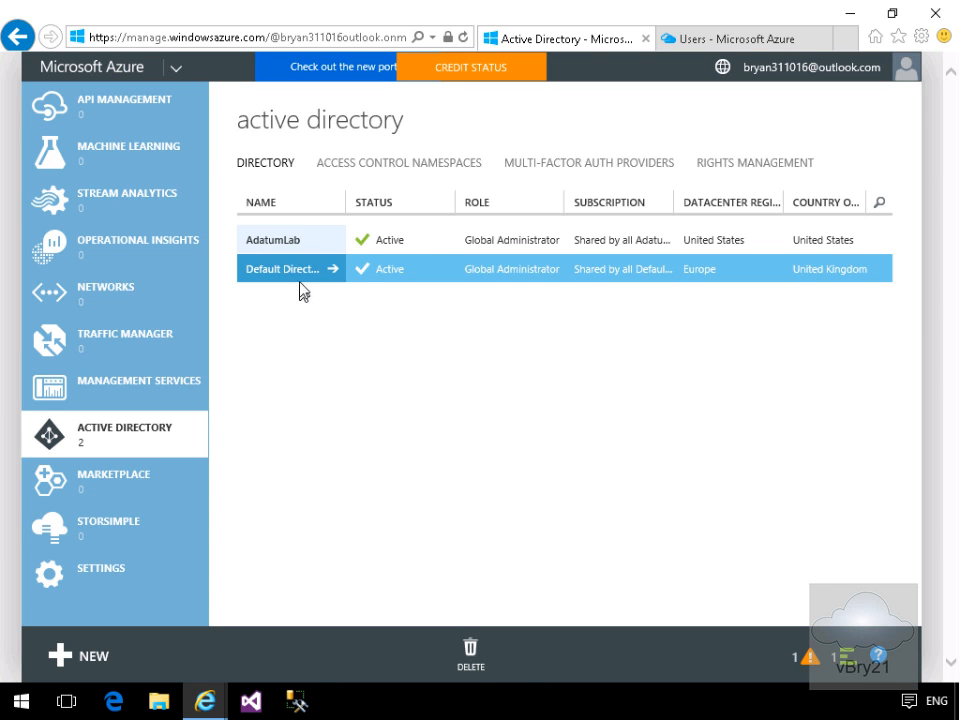
- Open the AdatumLab directory's Domains list, which shows only vbry21demo.onmicrosoft.com
left_click(277, 243)
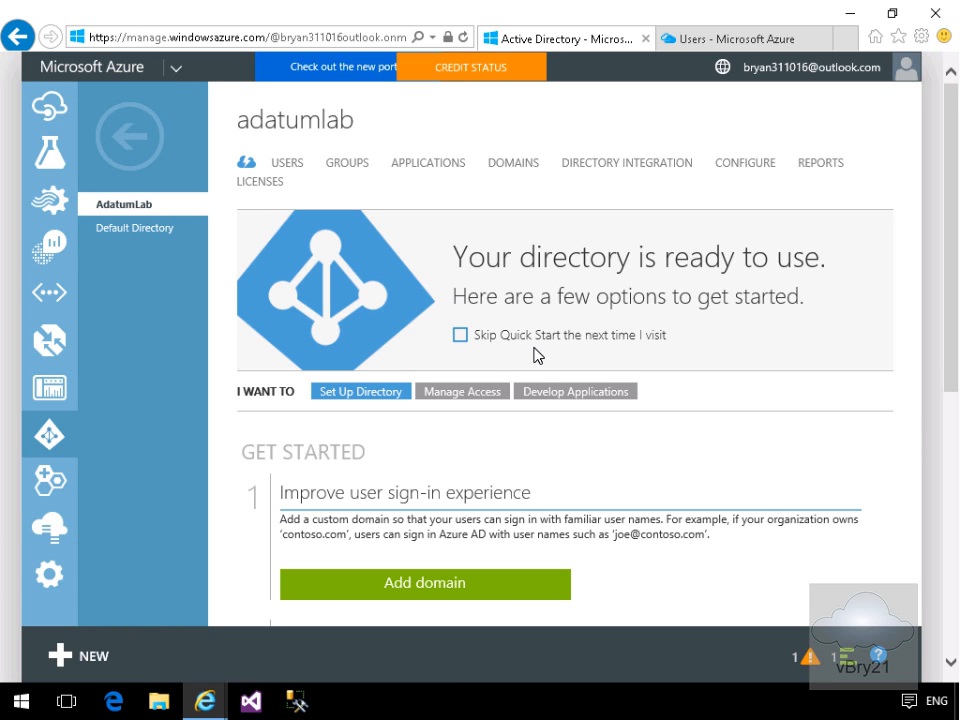
left_click(517, 173)
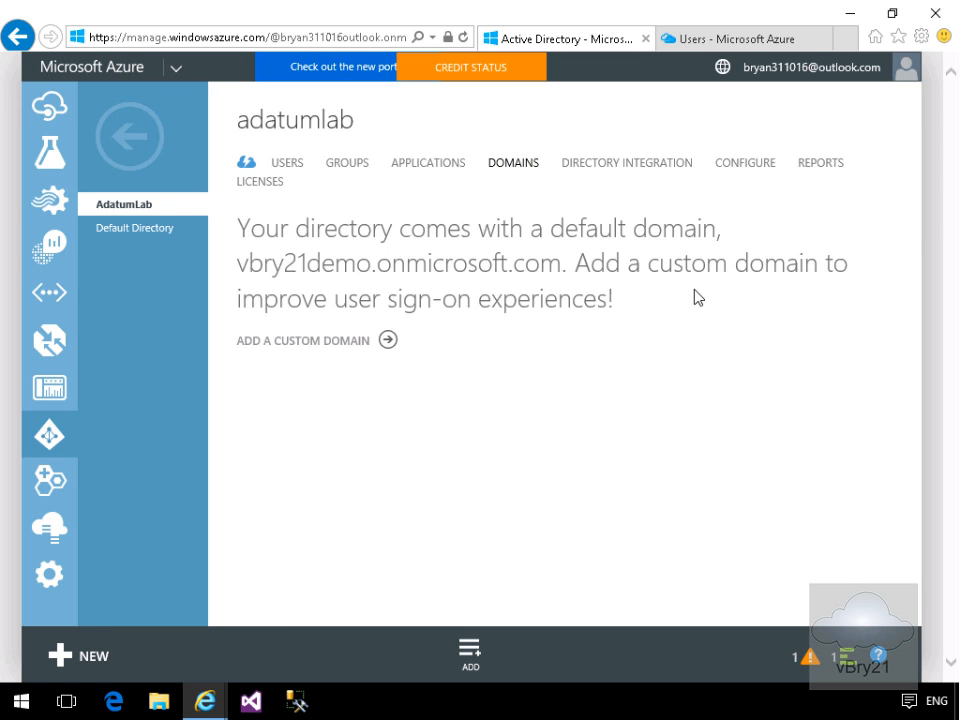
- Add adatumlab.com as a custom domain by pasting it into the Domain Name field
left_click(357, 341)
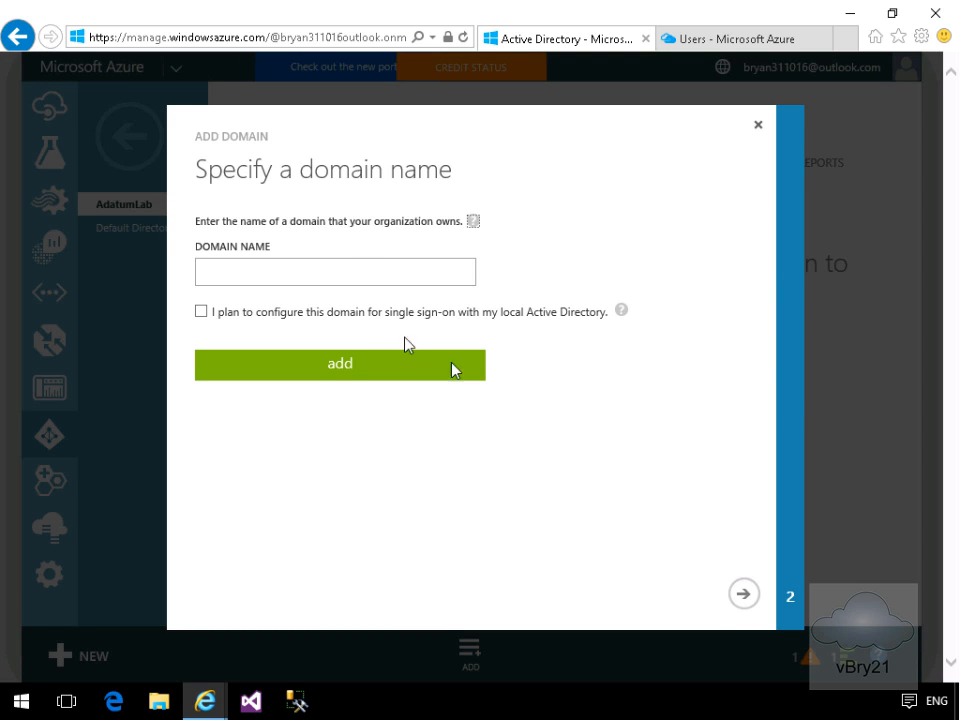
left_click(360, 274)
type("adatumlab.com")
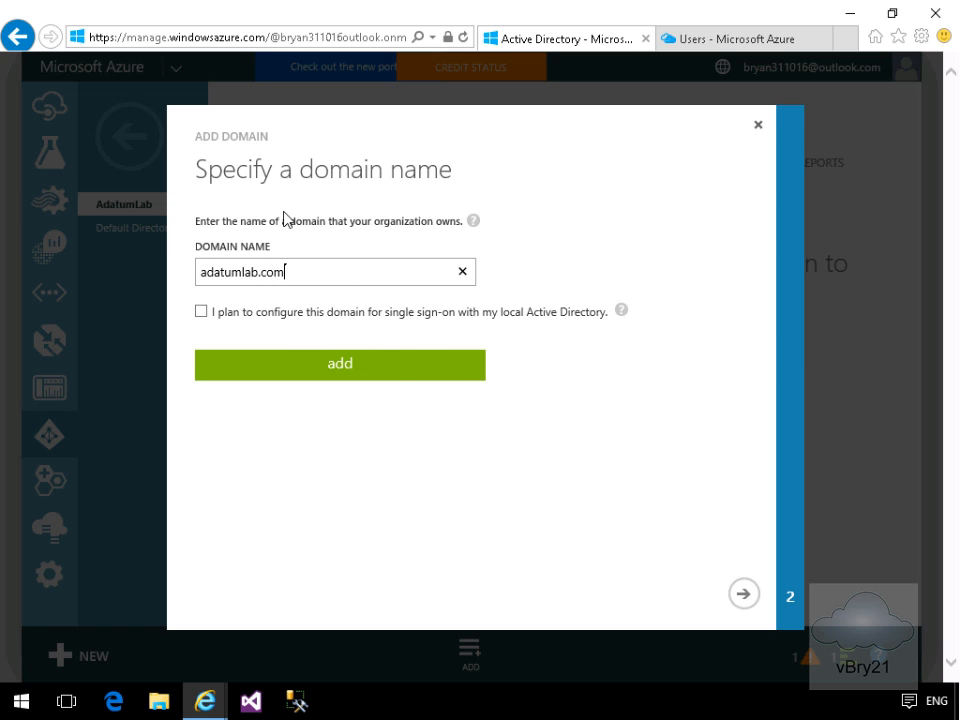
left_click(390, 366)
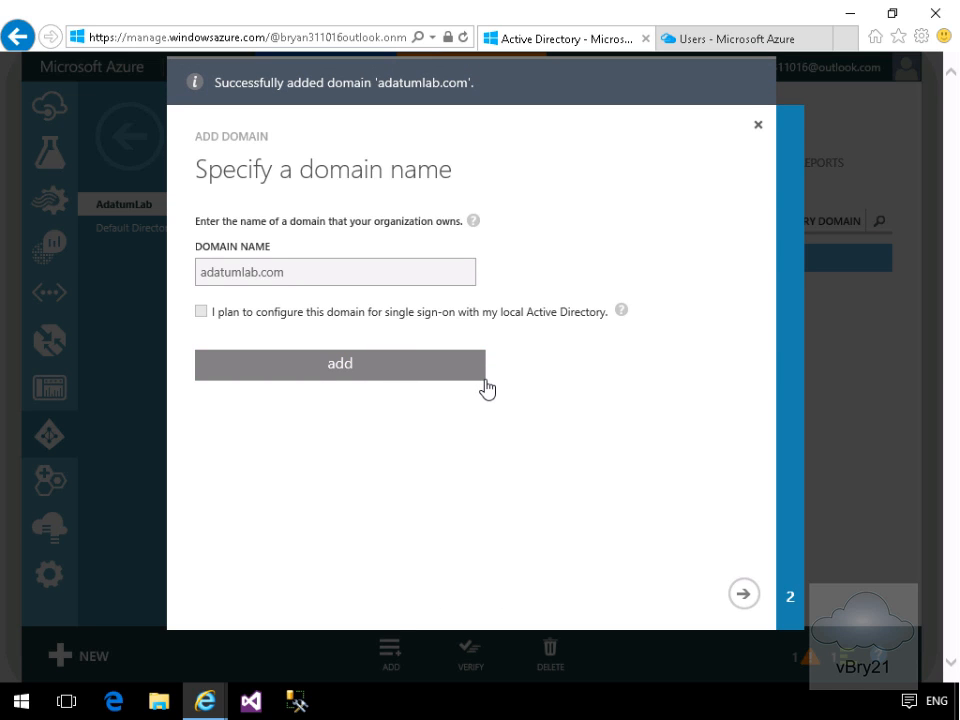
- Attempt to verify adatumlab.com, then finish the wizard with the domain left Unverified
left_click(748, 597)
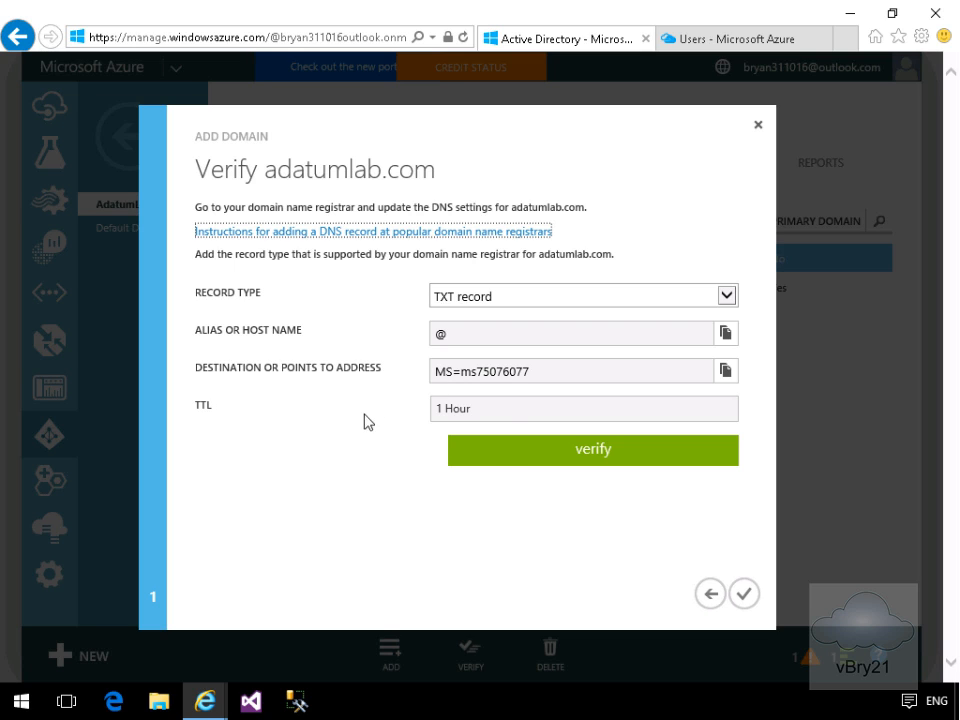
left_click(513, 463)
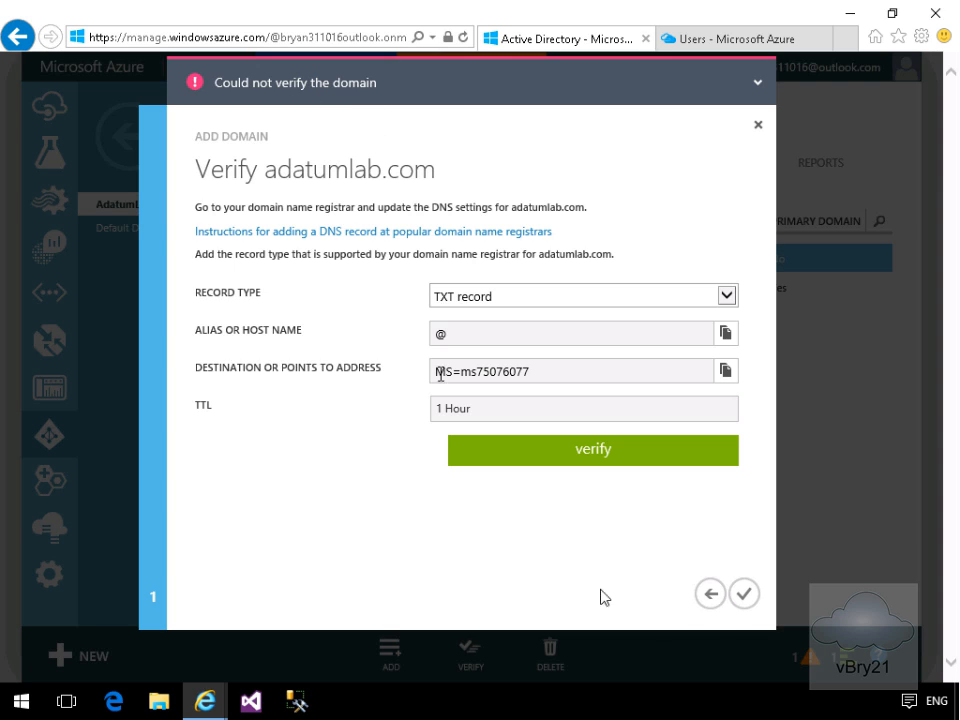
left_click(741, 597)
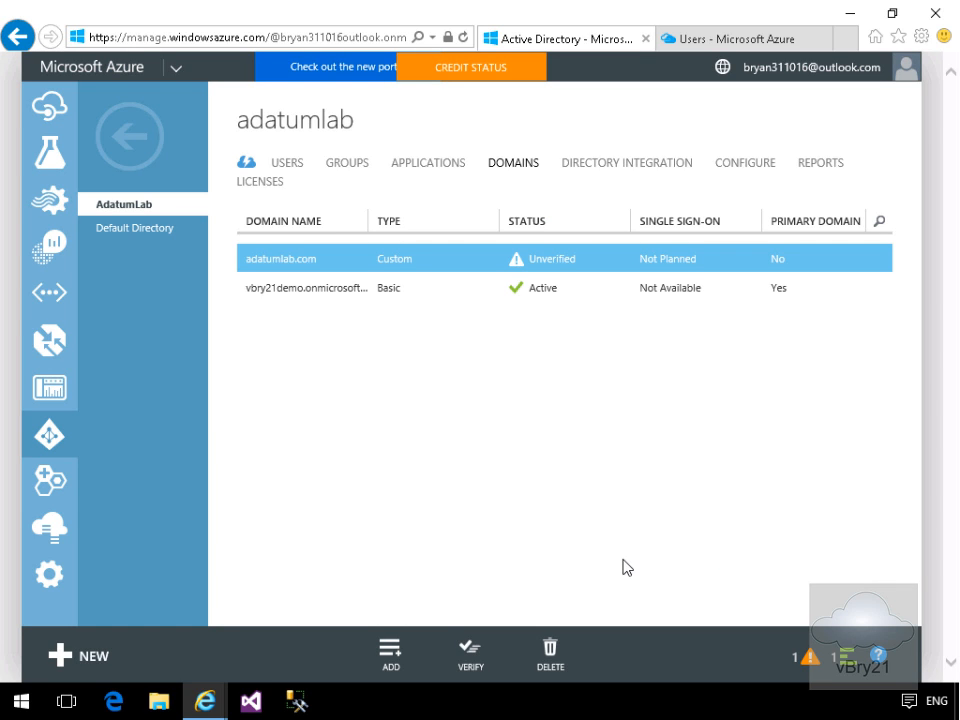